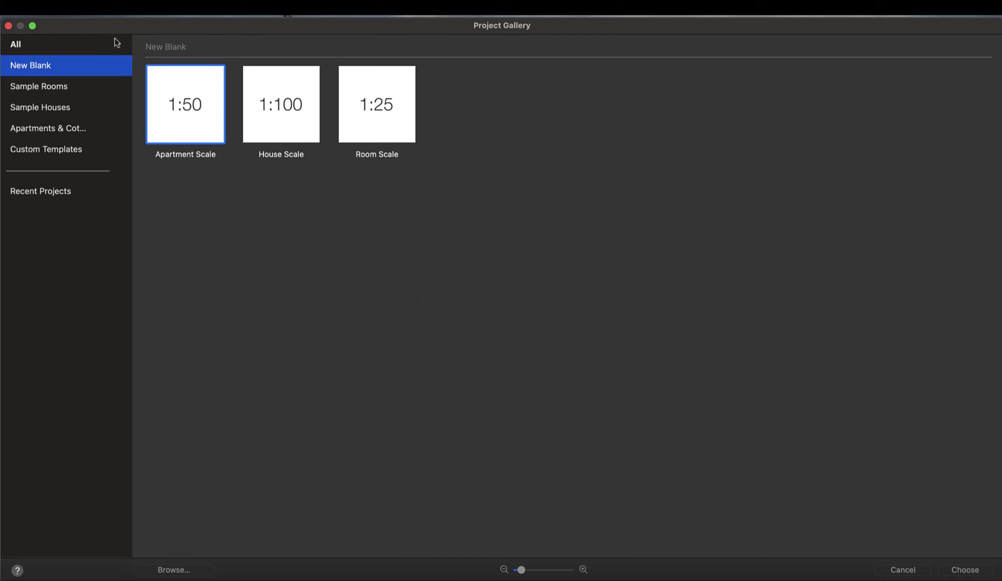
# Look through the sample project categories and create a new blank project at Room Scale 1:25.
pyautogui.click(54, 84)
pyautogui.click(56, 103)
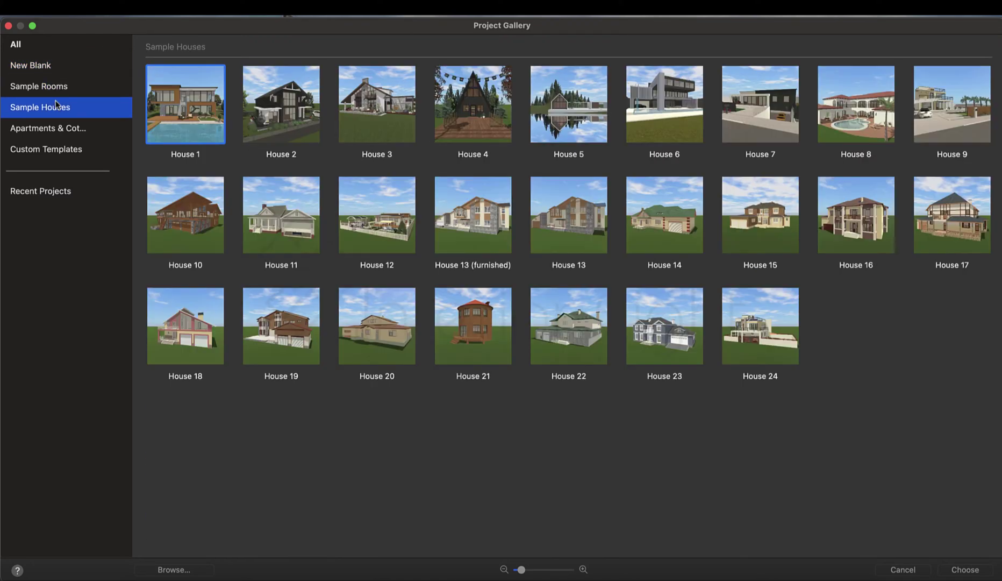
pyautogui.click(63, 126)
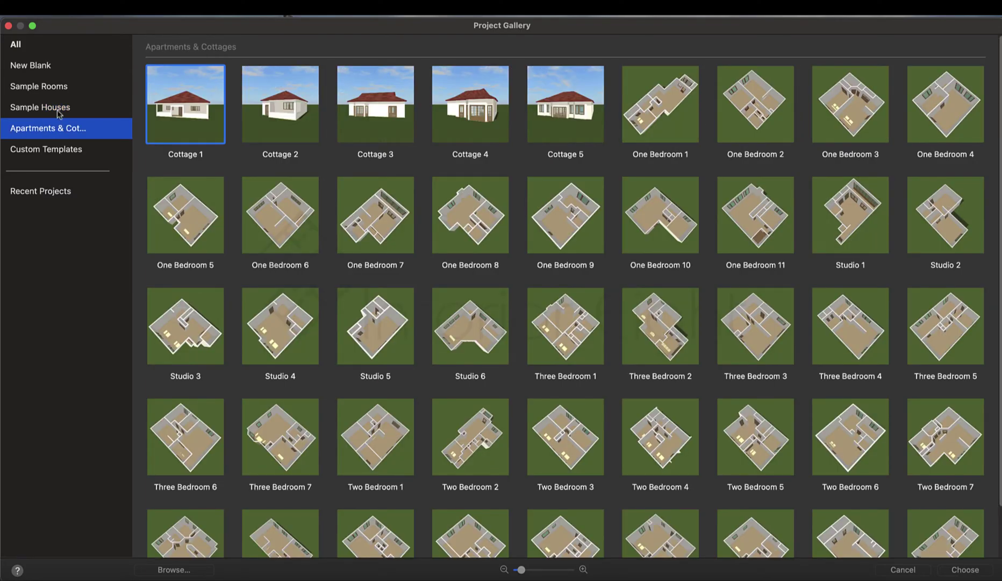
pyautogui.click(36, 64)
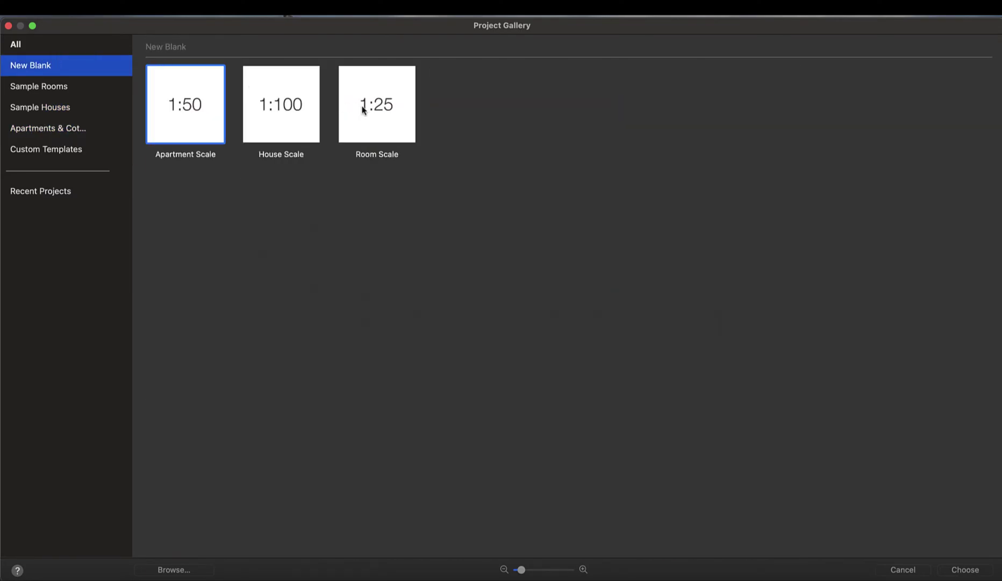
pyautogui.click(363, 109)
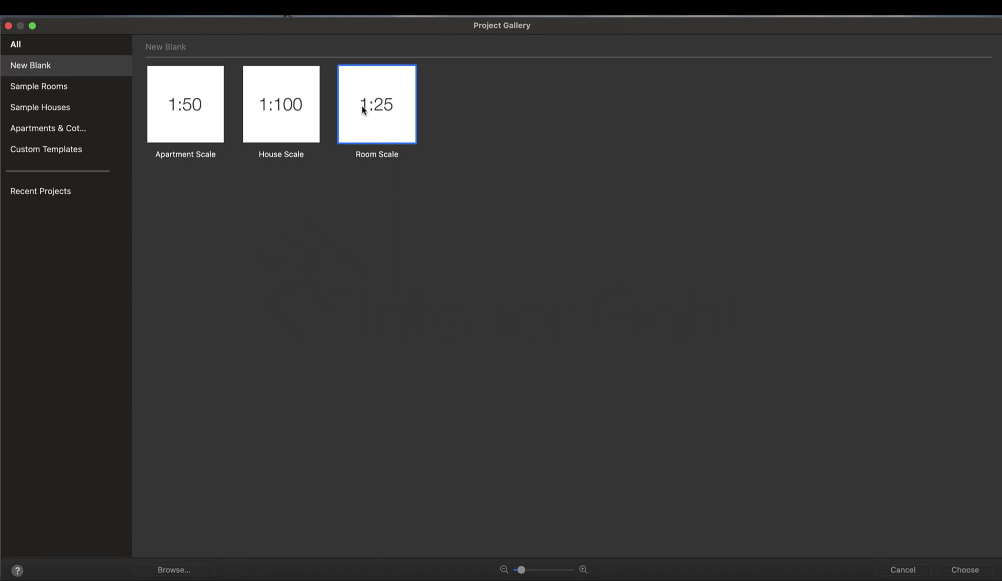
pyautogui.doubleClick(363, 109)
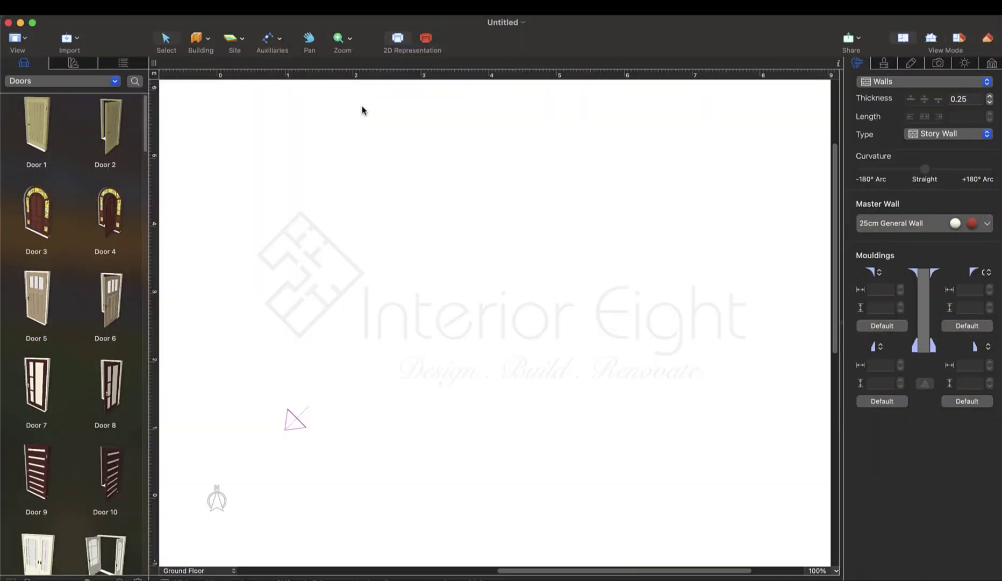
# Examine the object library categories, the material library categories and the project tree listing the stories.
pyautogui.click(31, 81)
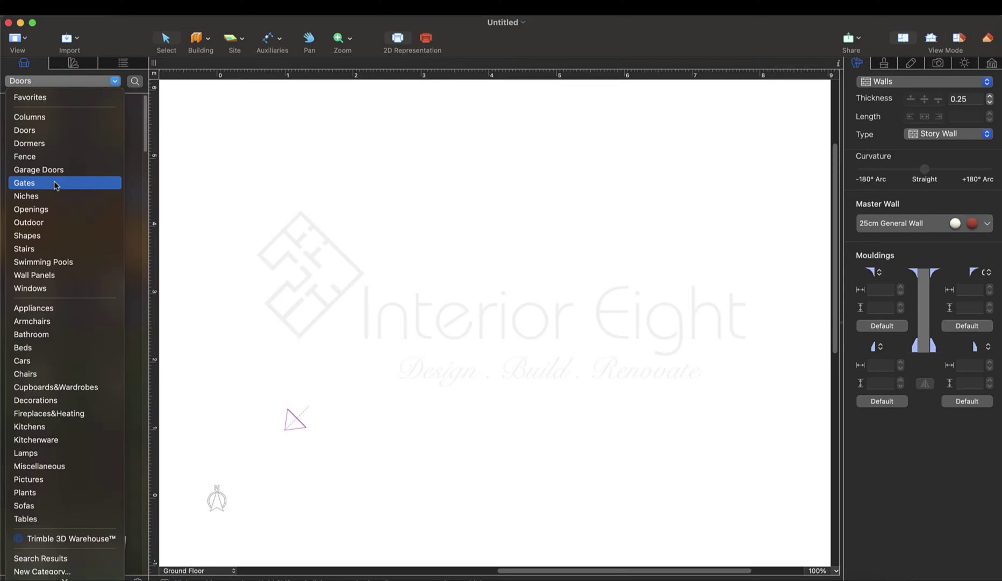
pyautogui.click(69, 69)
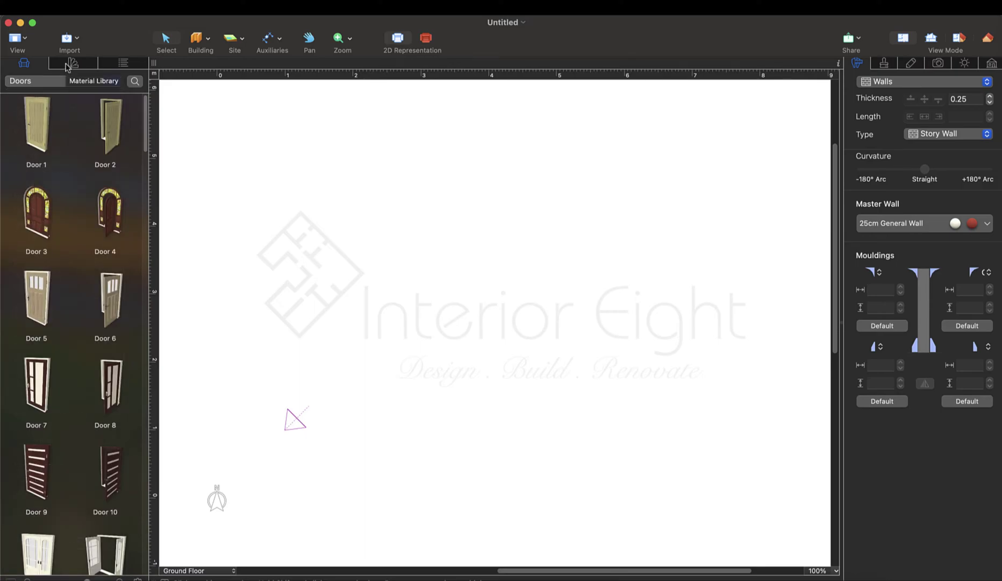
pyautogui.click(68, 67)
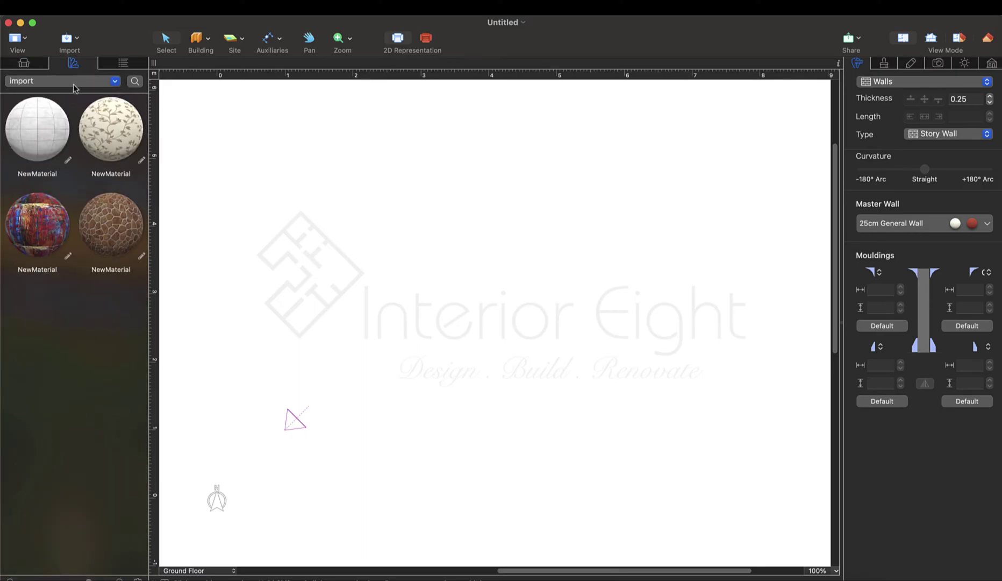
pyautogui.click(72, 78)
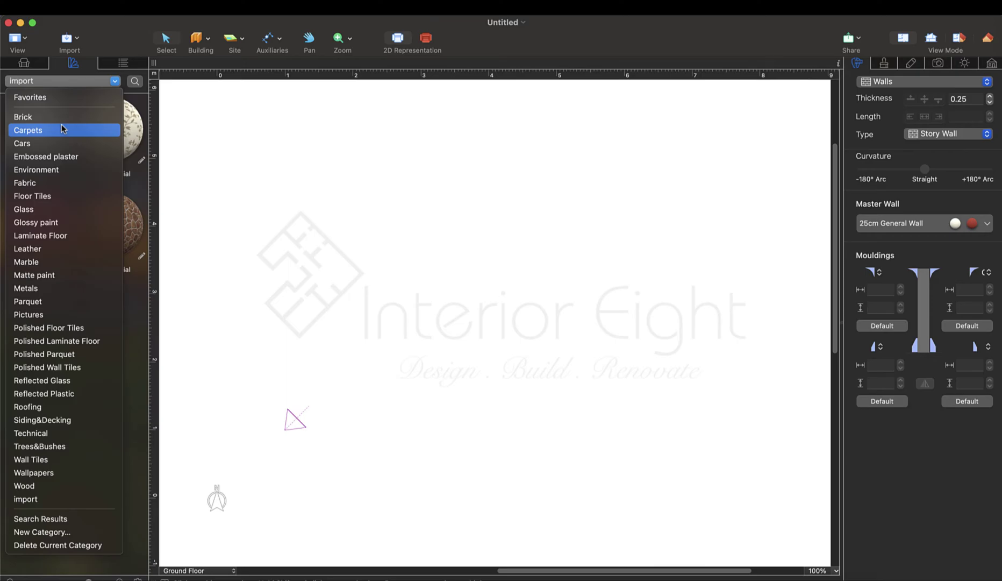
pyautogui.click(95, 67)
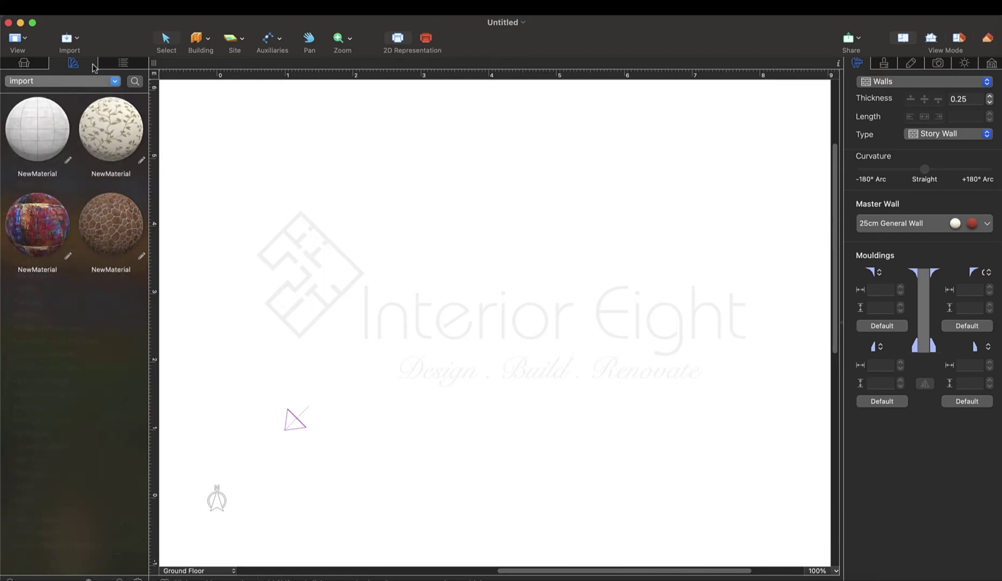
pyautogui.click(123, 64)
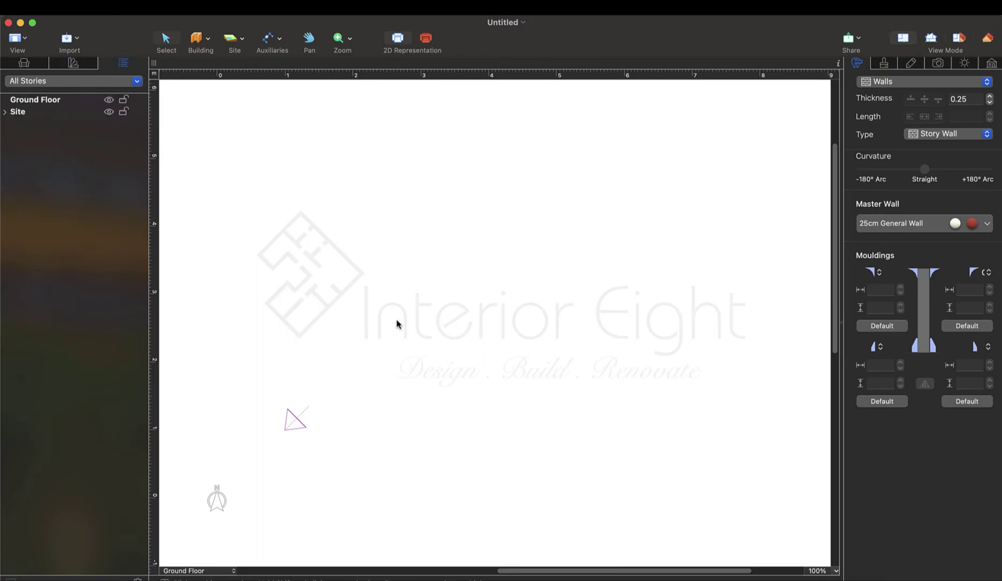
pyautogui.click(106, 116)
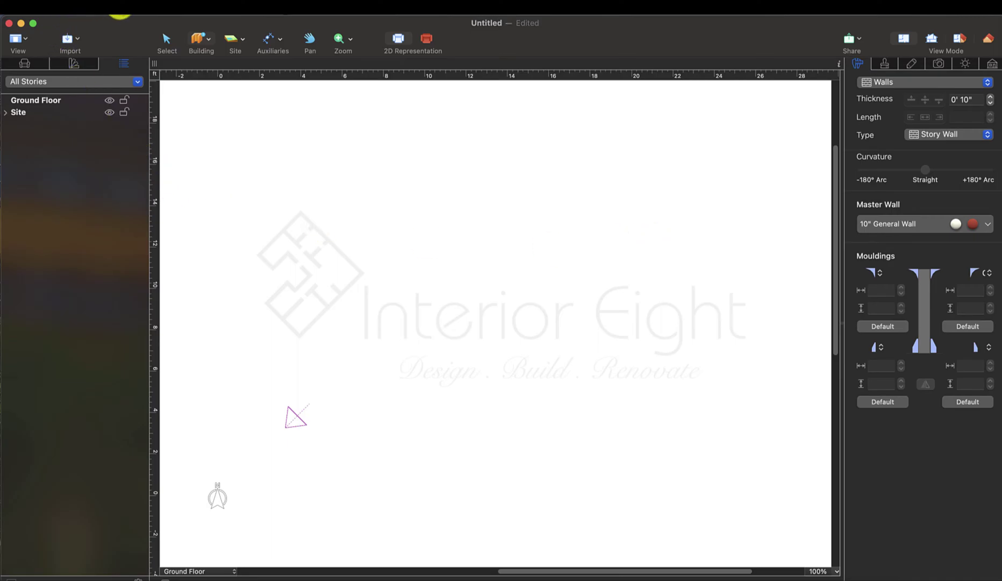
# Set the project's measurement units to Feet and Inches, Fractional in the project settings.
pyautogui.click(121, 10)
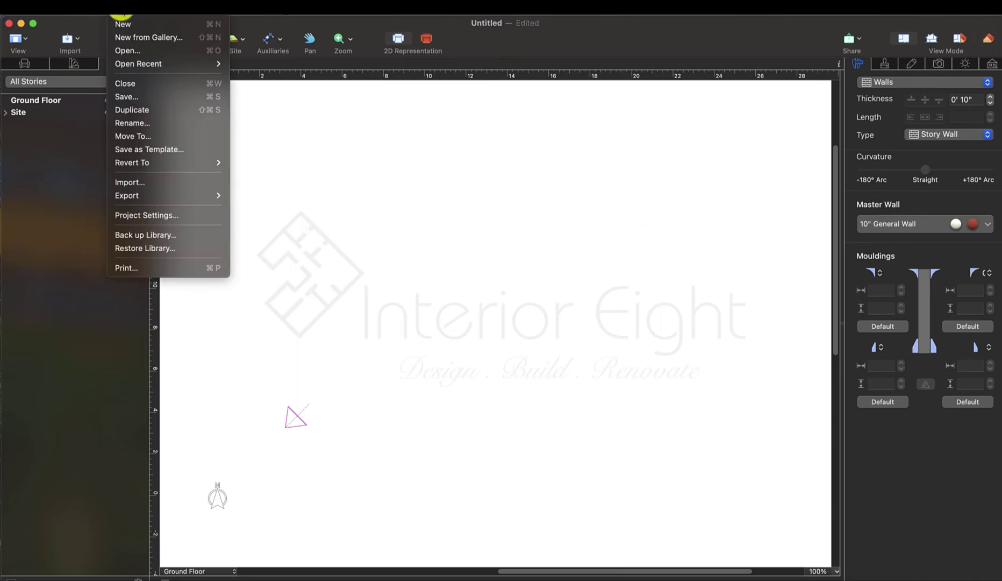
pyautogui.click(131, 216)
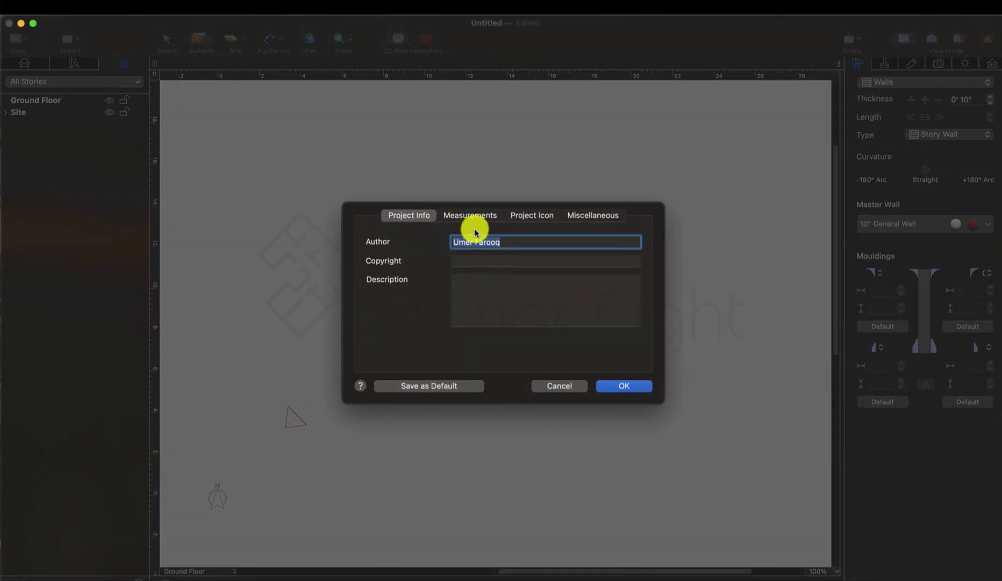
pyautogui.click(473, 219)
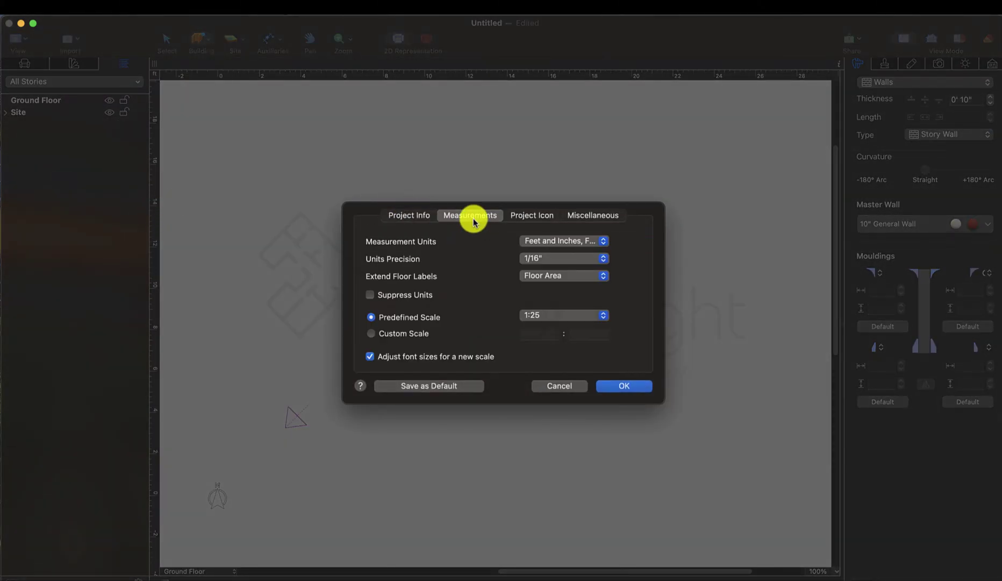
pyautogui.click(571, 241)
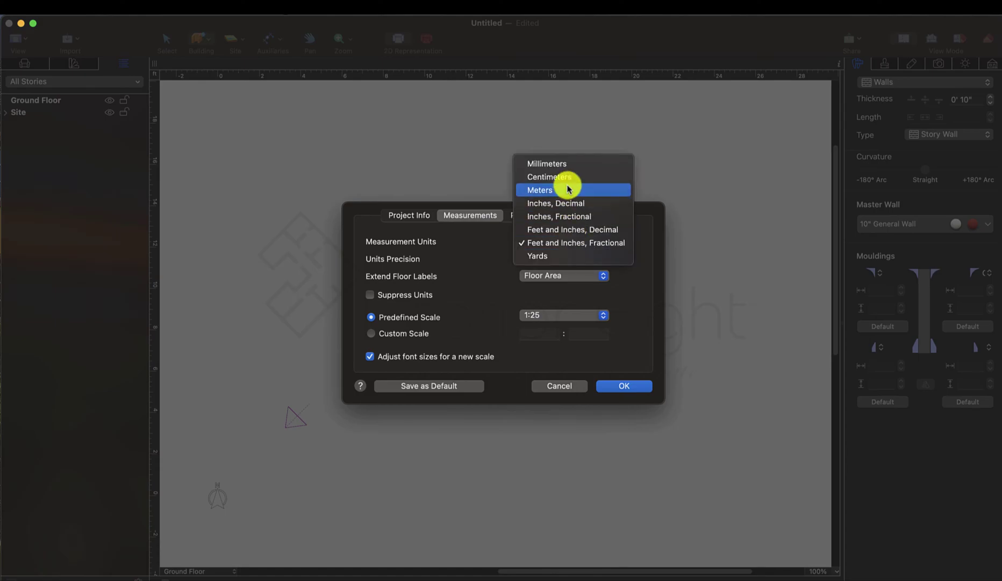
pyautogui.click(475, 250)
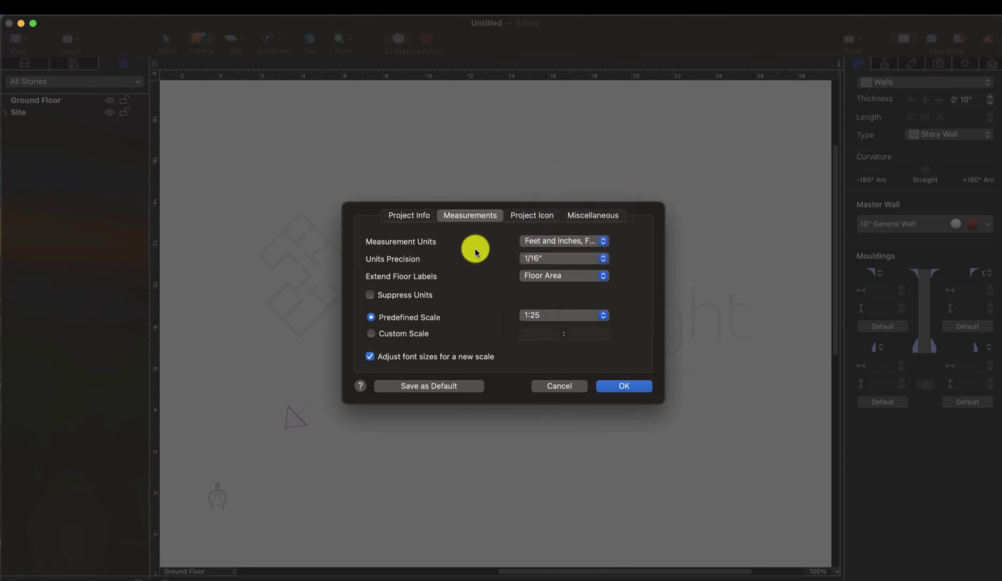
pyautogui.click(527, 248)
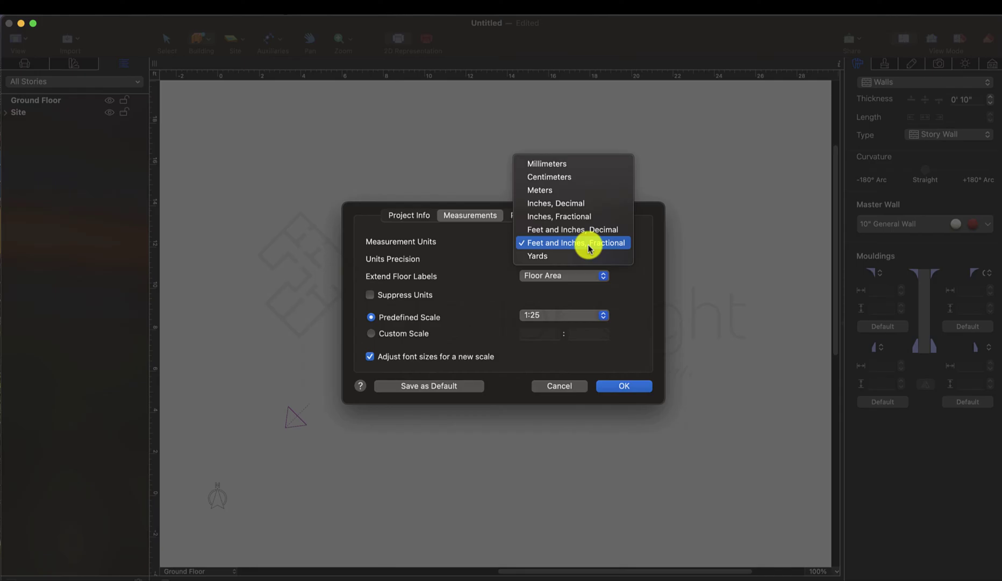
pyautogui.click(617, 386)
pyautogui.click(617, 385)
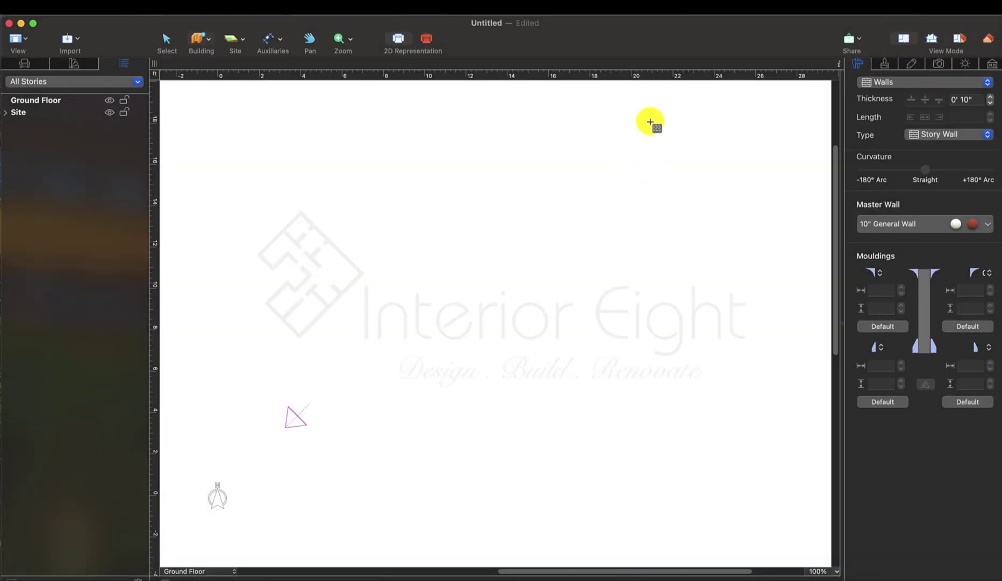
pyautogui.press('Escape')
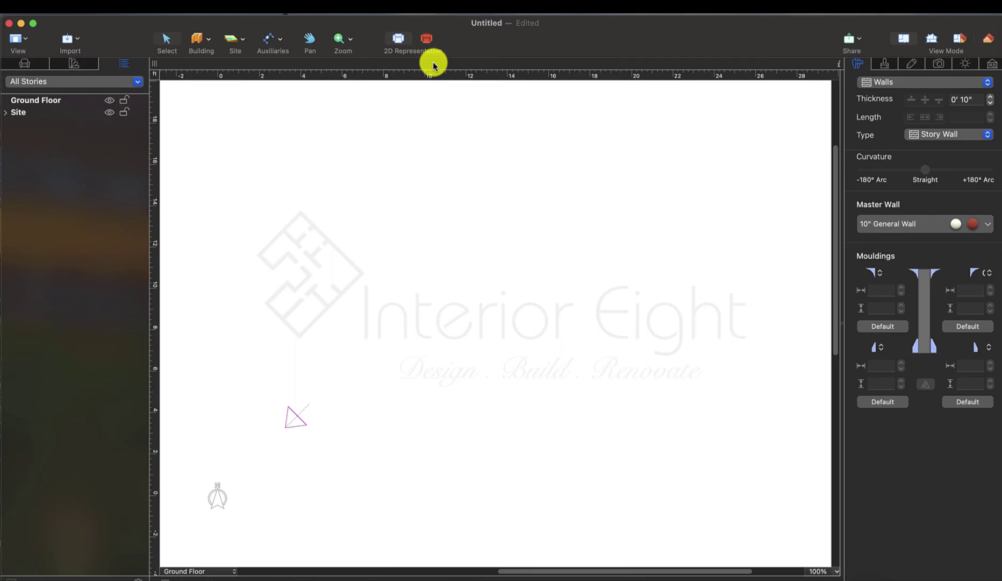
# Draw a rectangular room about 28' 5" wide and 20' 6" deep on the ground floor with the Room tool.
pyautogui.click(211, 43)
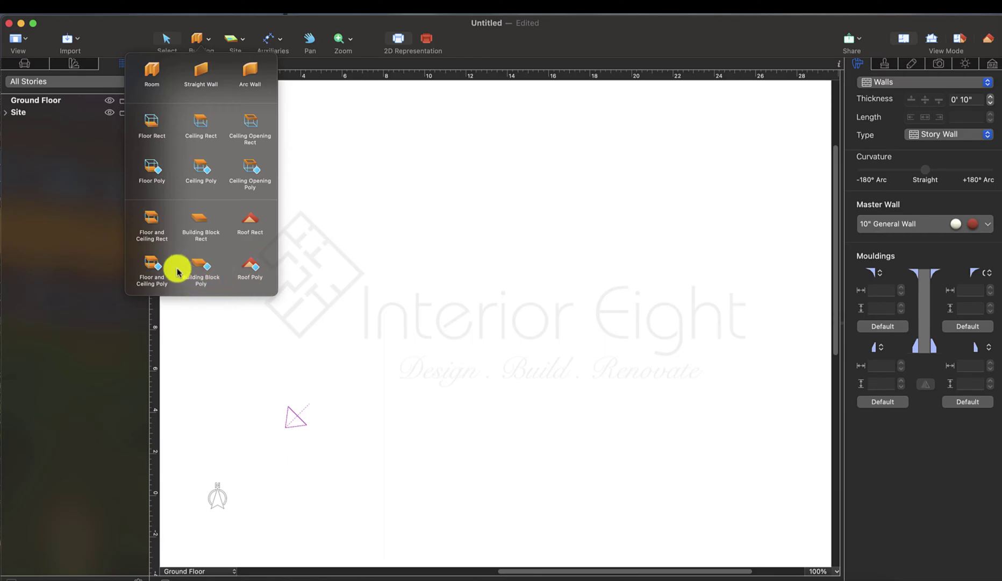
pyautogui.click(147, 86)
pyautogui.moveTo(175, 98); pyautogui.dragTo(782, 540)
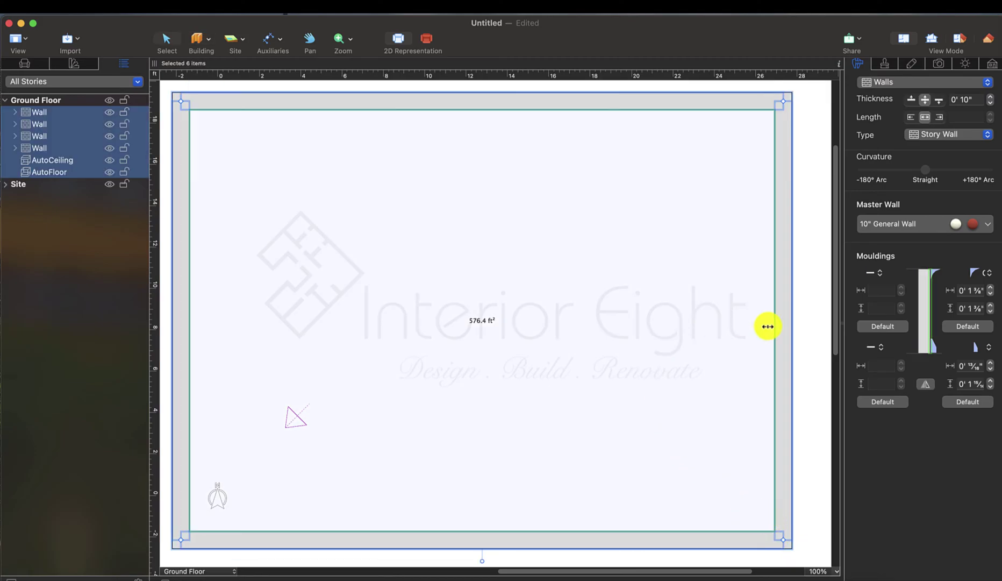
pyautogui.click(800, 337)
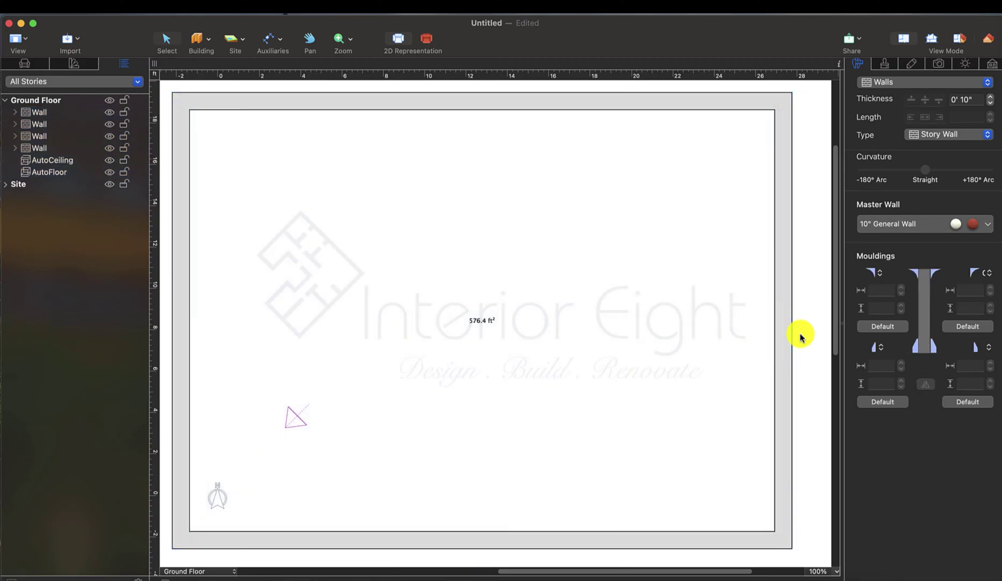
# Set the thickness of all four room walls to 8".
pyautogui.click(747, 104)
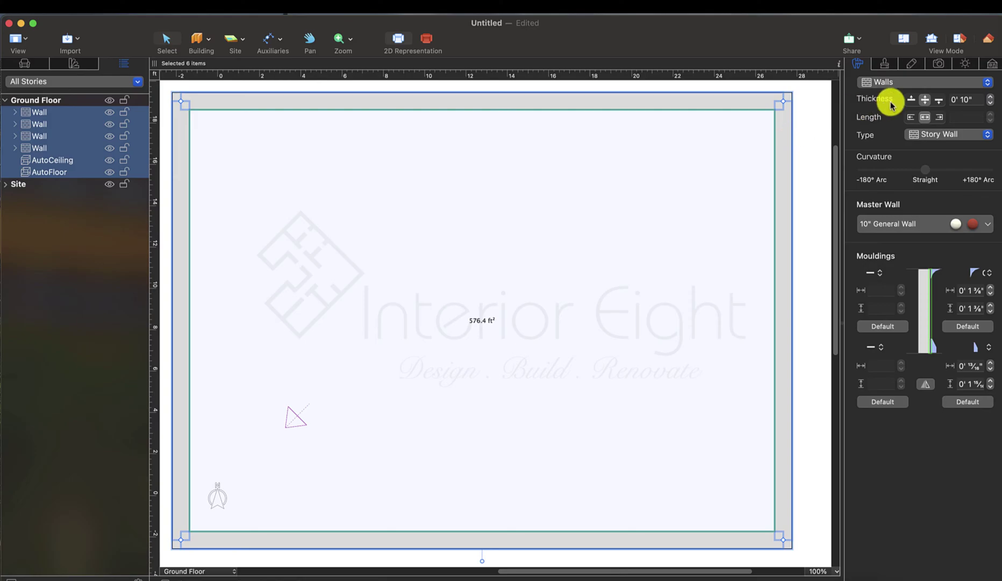
pyautogui.doubleClick(973, 101)
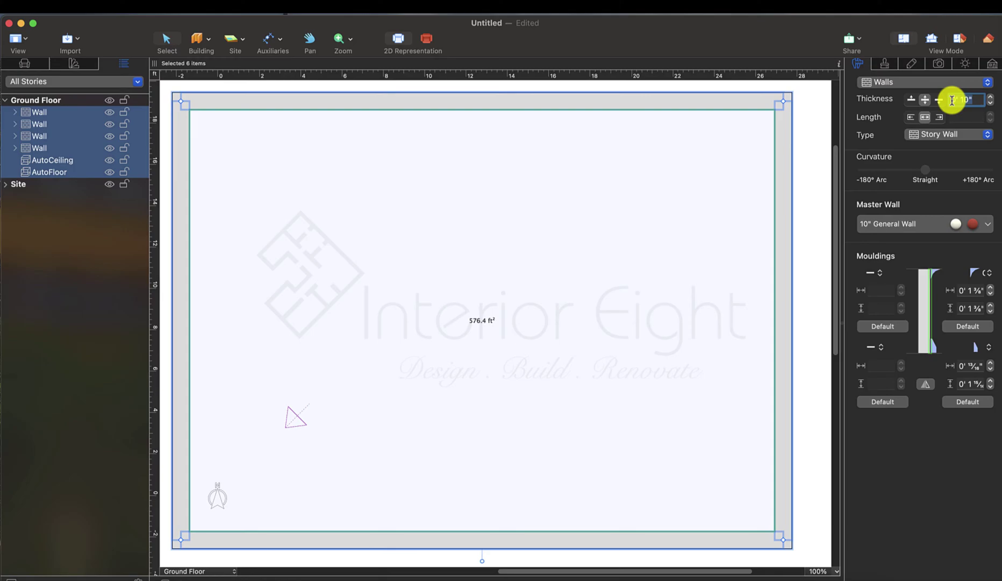
pyautogui.write('8')
pyautogui.press('Return')
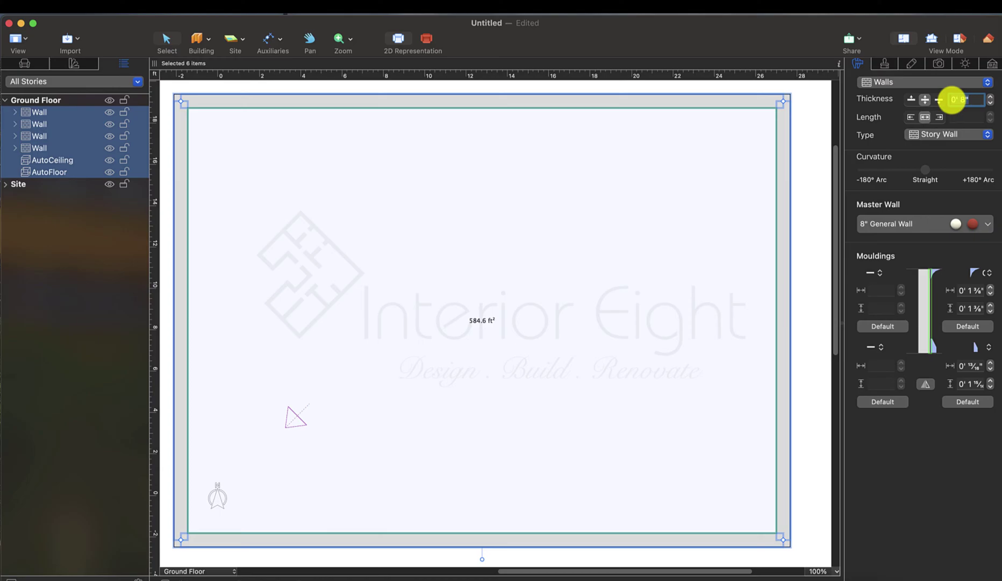
pyautogui.click(797, 143)
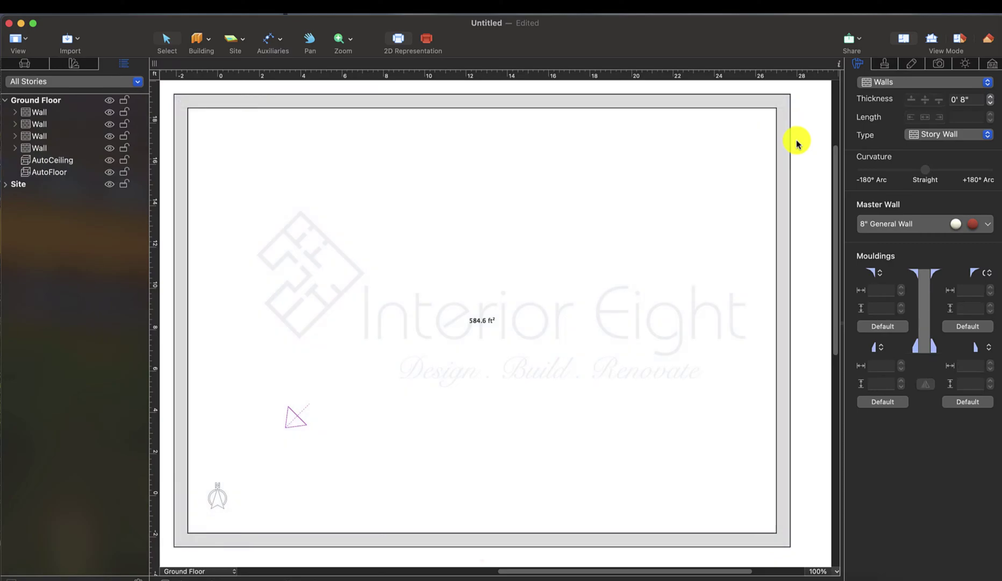
# Select only the room's right-hand wall and set its length to 14'.
pyautogui.click(781, 157)
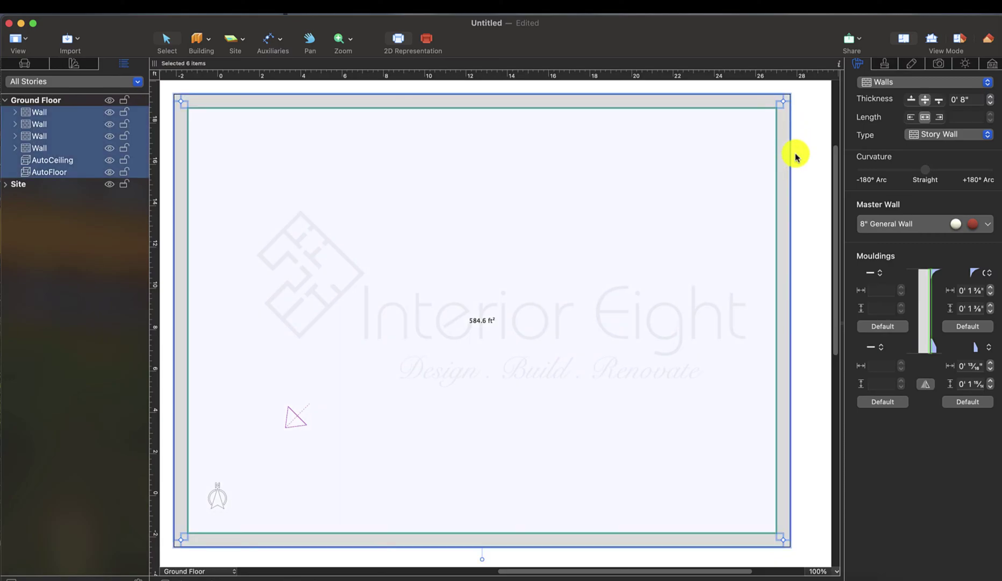
pyautogui.click(796, 153)
pyautogui.click(782, 154)
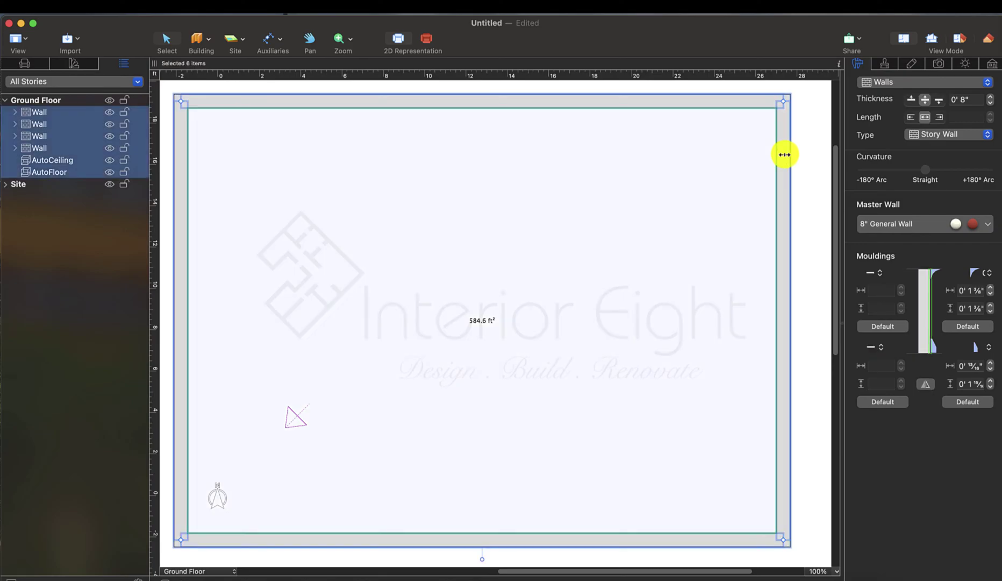
pyautogui.click(784, 154)
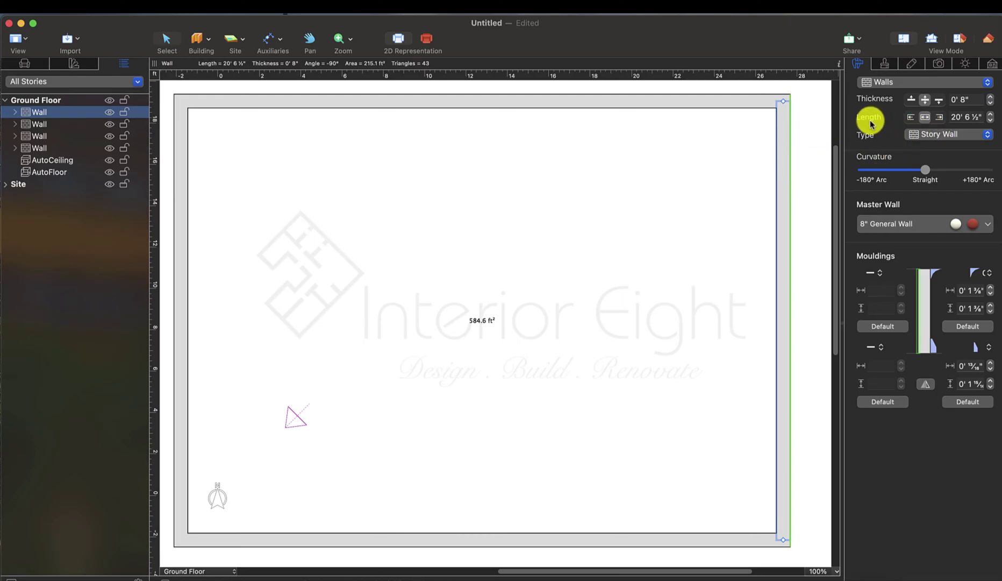
pyautogui.click(955, 118)
pyautogui.tripleClick(955, 118)
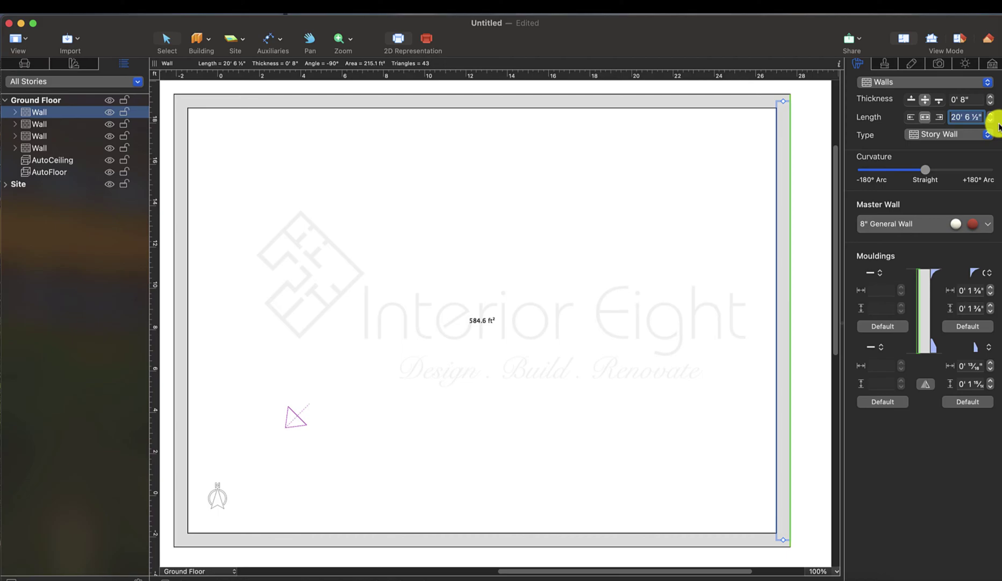
pyautogui.write("14'")
pyautogui.press('Return')
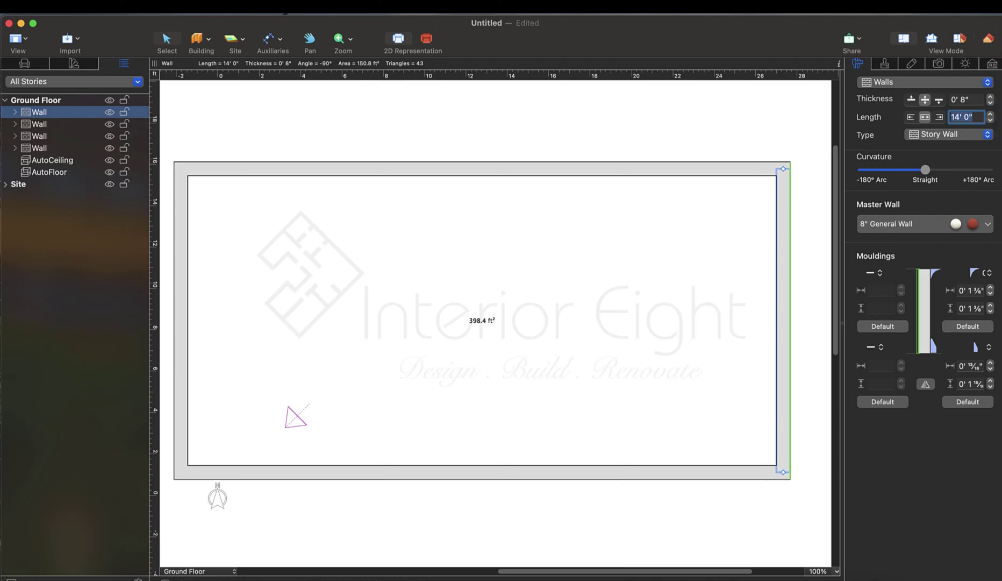
# Set the length of the room's upper horizontal wall to 16'.
pyautogui.click(598, 171)
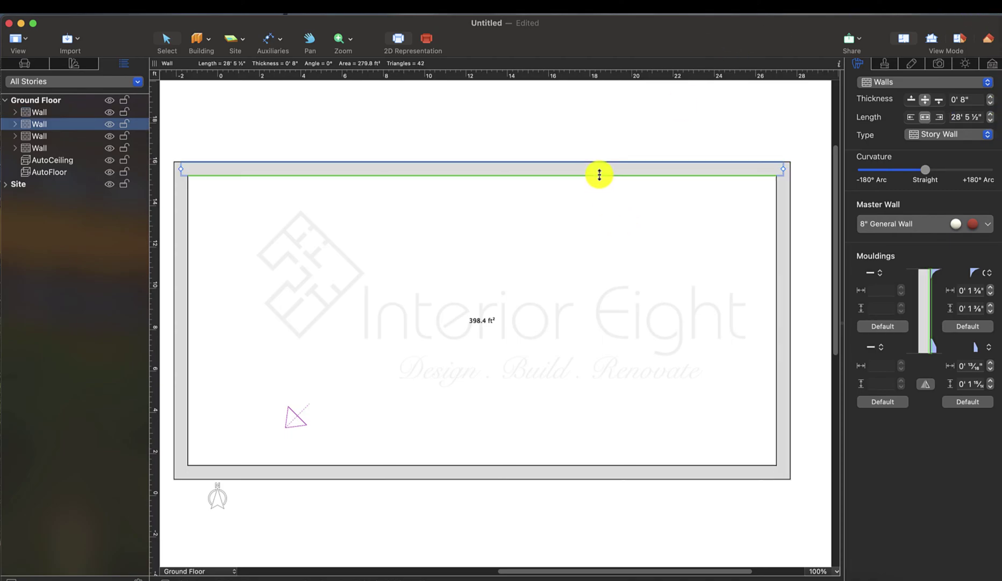
pyautogui.click(958, 120)
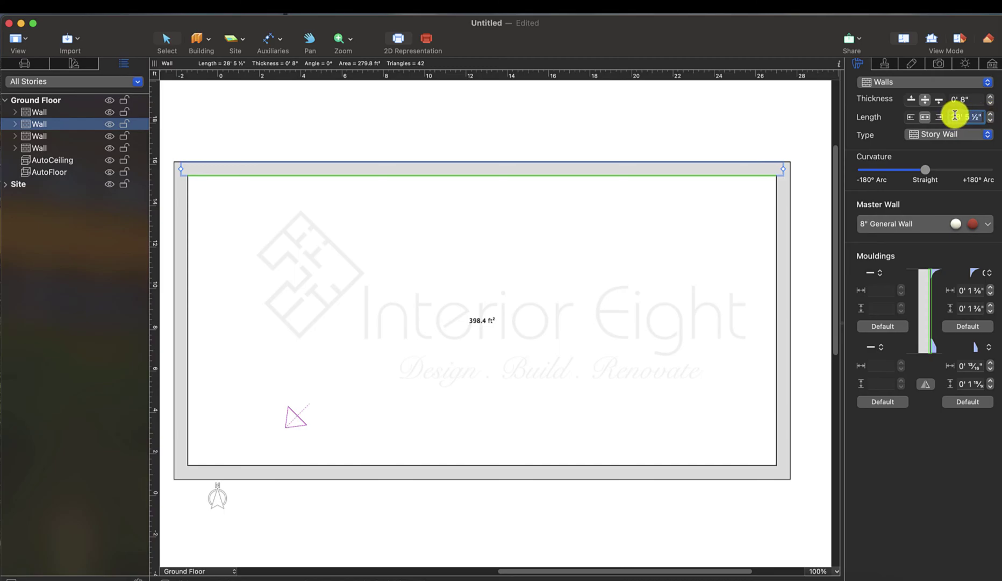
pyautogui.write('16')
pyautogui.press('Return')
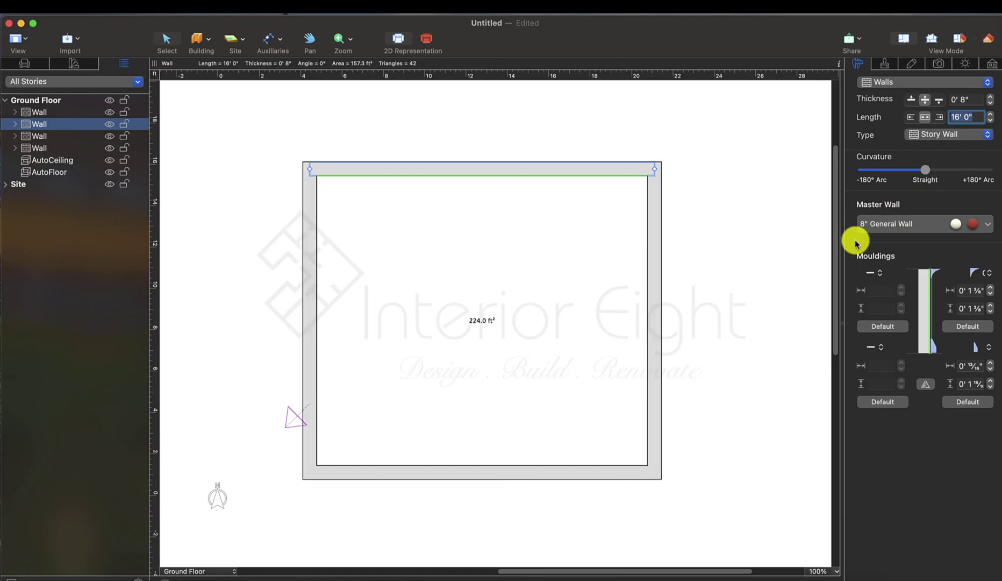
# View the finished room in 3D and move the camera through the brick exterior walls into the interior.
pyautogui.click(553, 132)
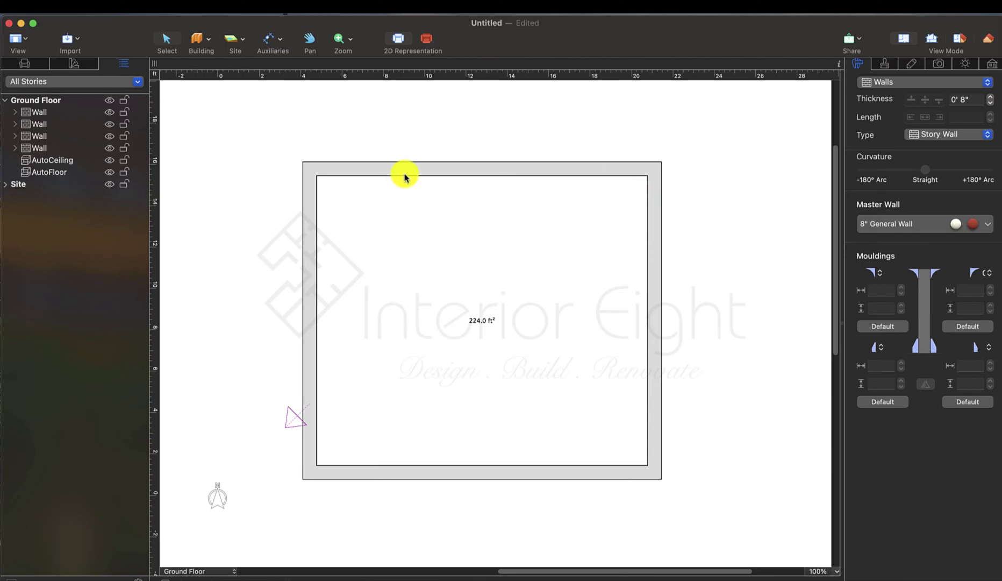
pyautogui.click(989, 40)
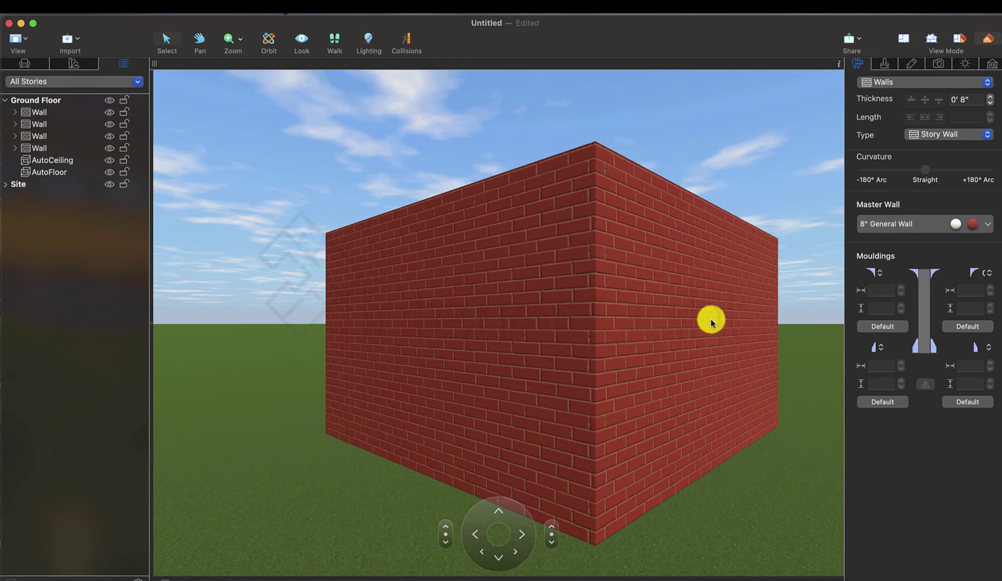
pyautogui.scroll(6, 709, 322)
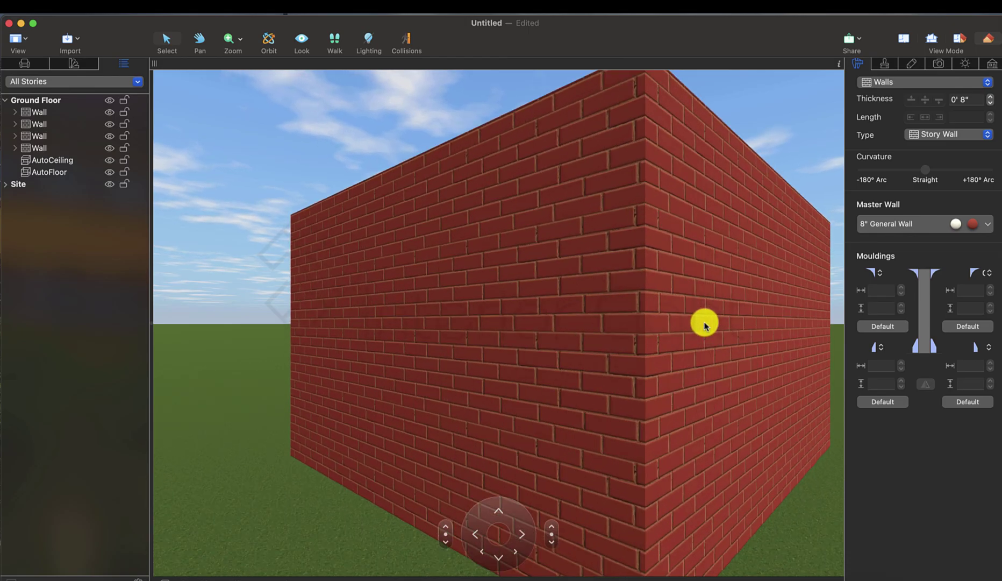
pyautogui.scroll(6, 706, 324)
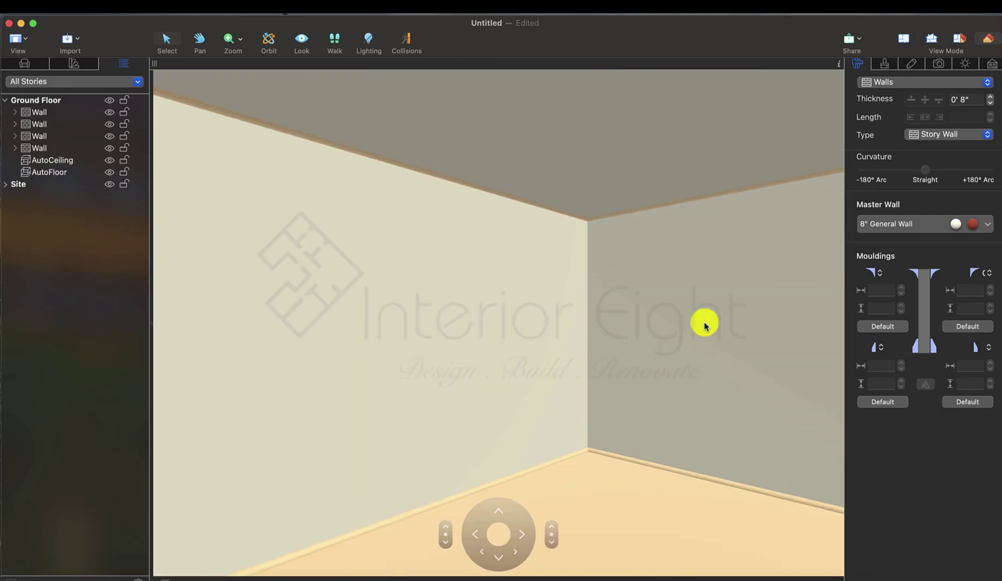
pyautogui.scroll(2, 705, 325)
pyautogui.press('Right')
pyautogui.scroll(2, 706, 324)
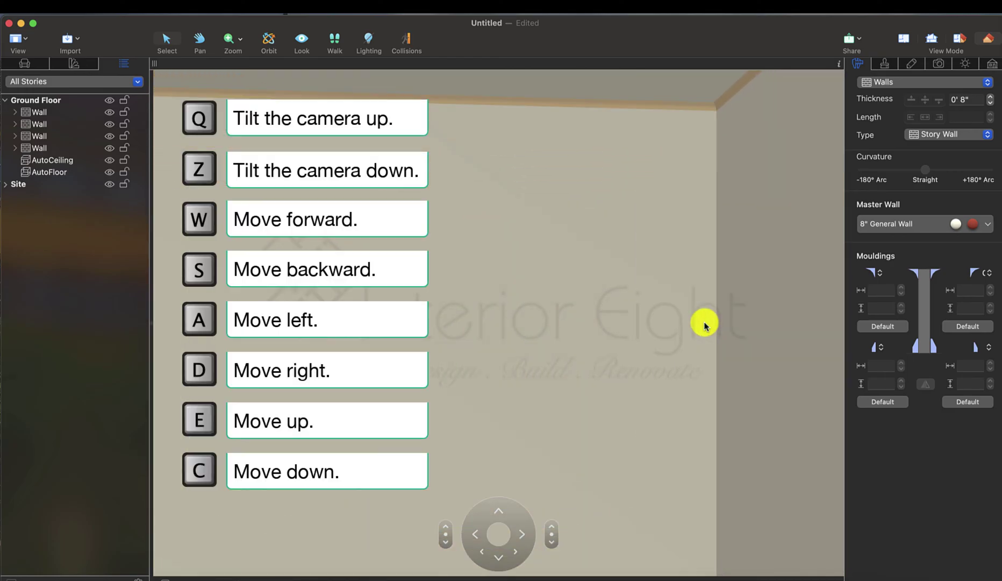
# Turn and move the camera around inside the room to examine its walls, ceiling, floor and mouldings.
pyautogui.press('Right')
pyautogui.press('Right')
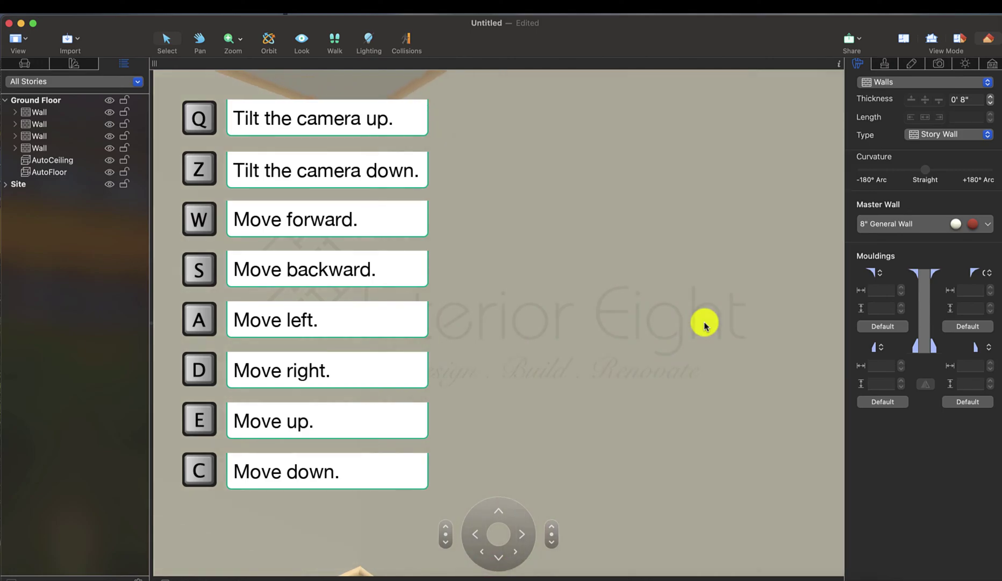
pyautogui.press('Right')
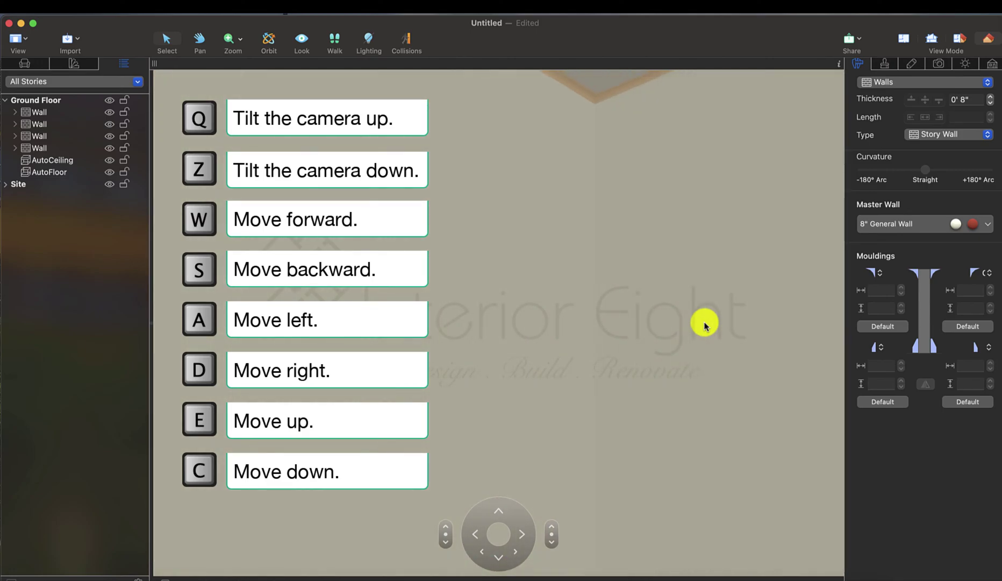
pyautogui.press('Right')
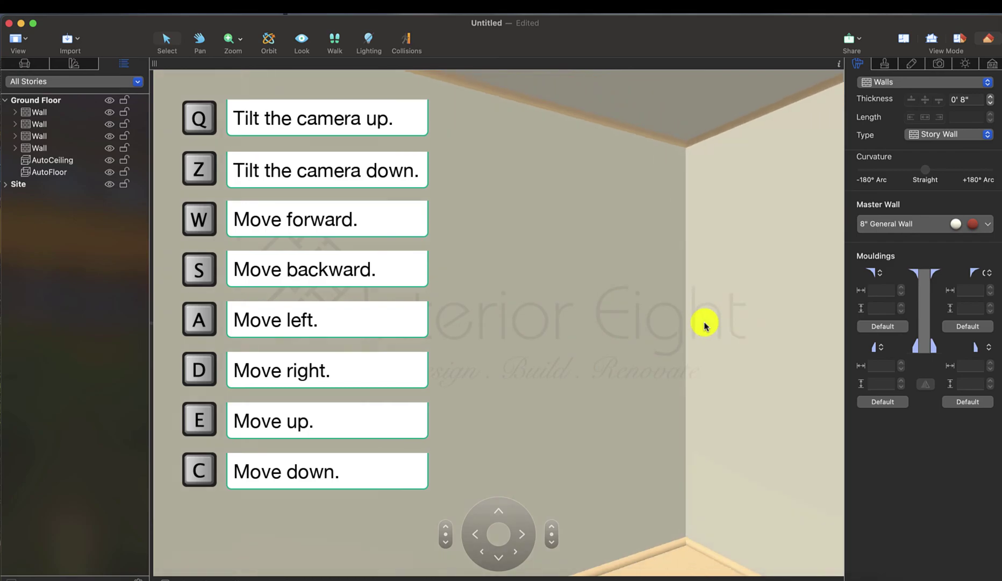
pyautogui.press('Right')
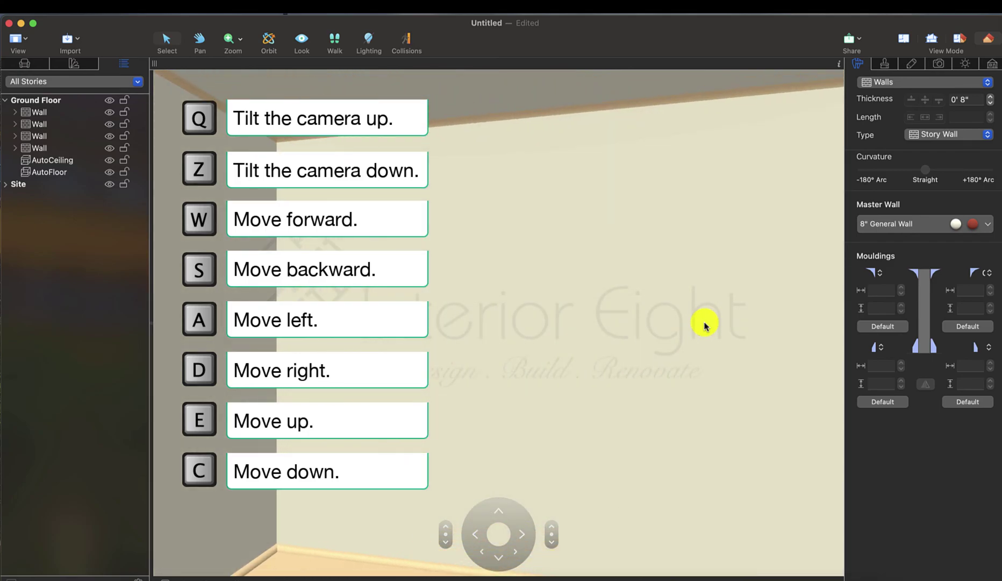
pyautogui.press('Right')
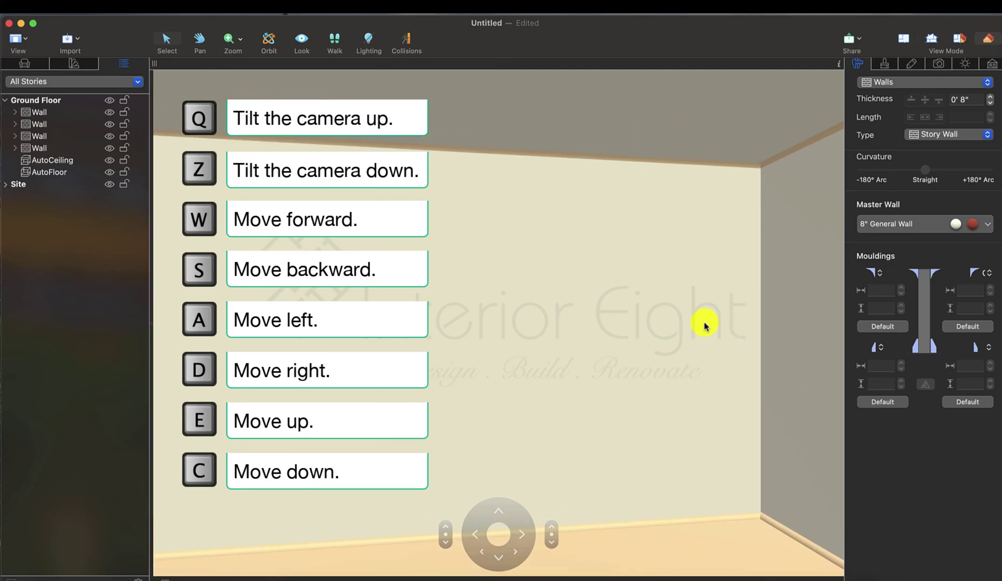
pyautogui.press('Right')
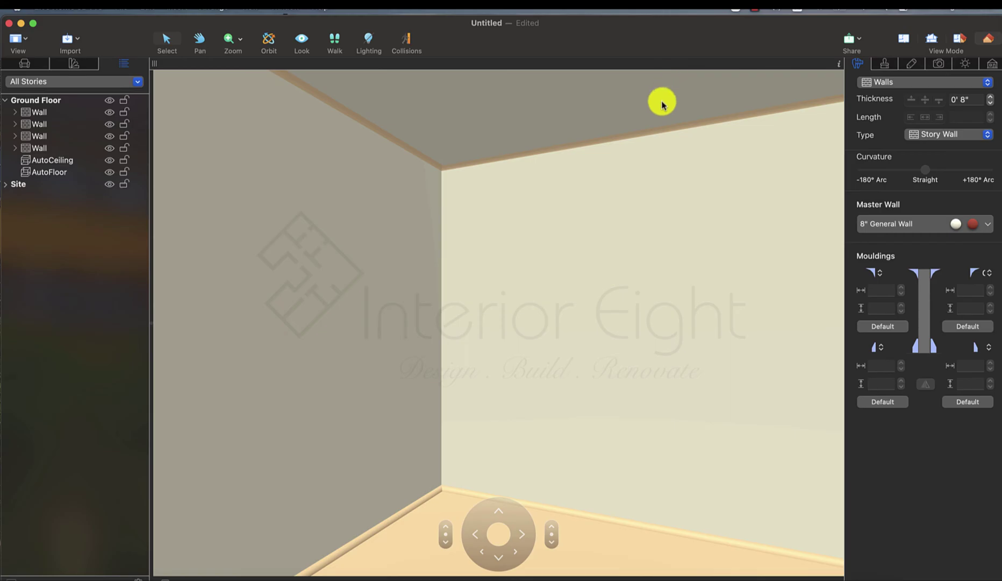
pyautogui.click(497, 513)
pyautogui.click(501, 556)
pyautogui.click(502, 558)
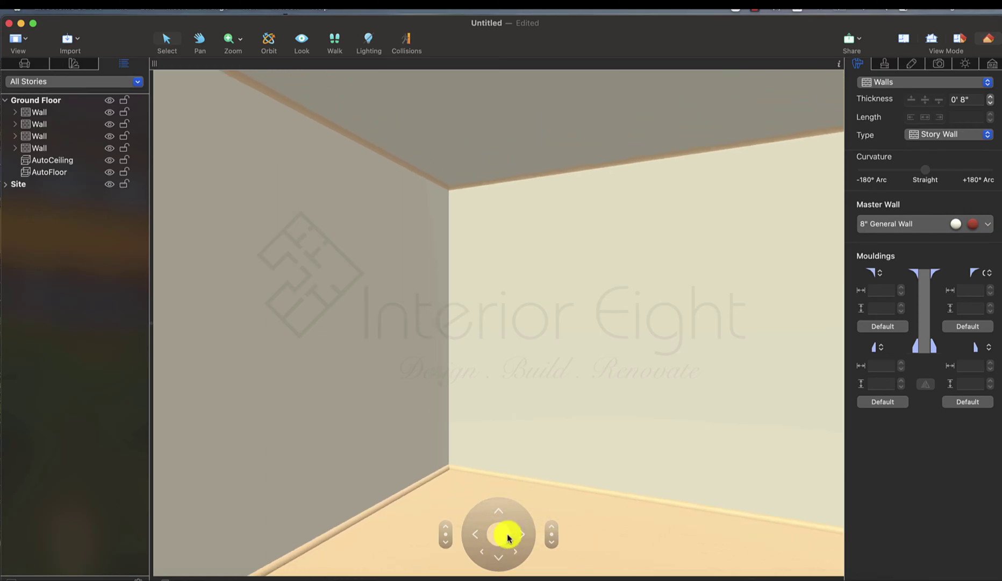
pyautogui.click(527, 538)
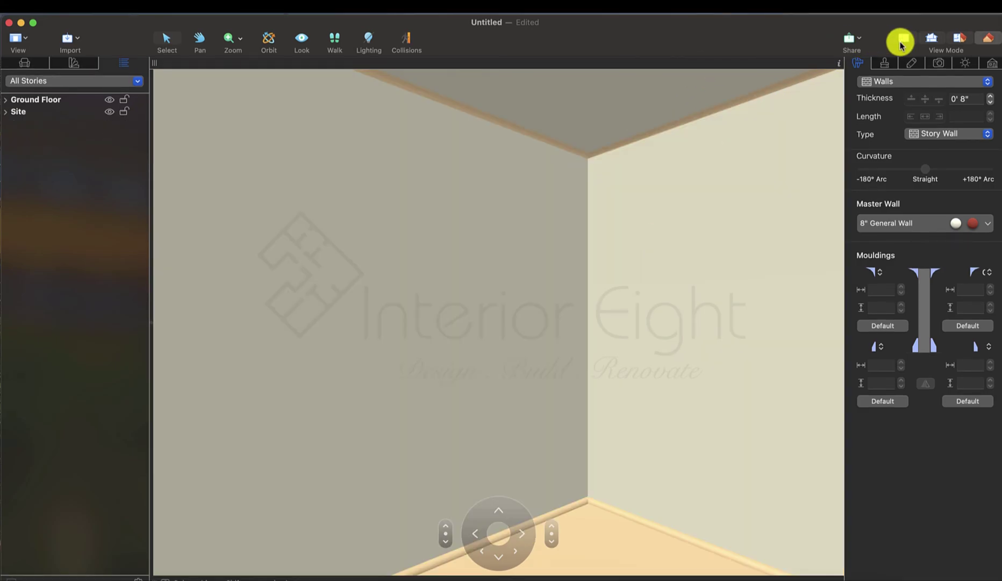
# Return to the 2D plan and delete the entire room from the ground floor.
pyautogui.click(902, 41)
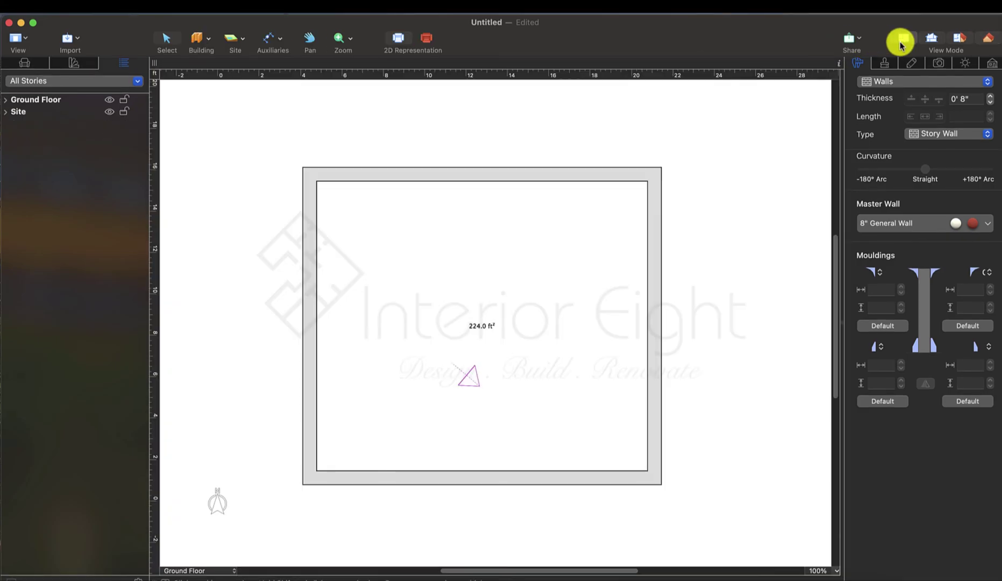
pyautogui.click(658, 278)
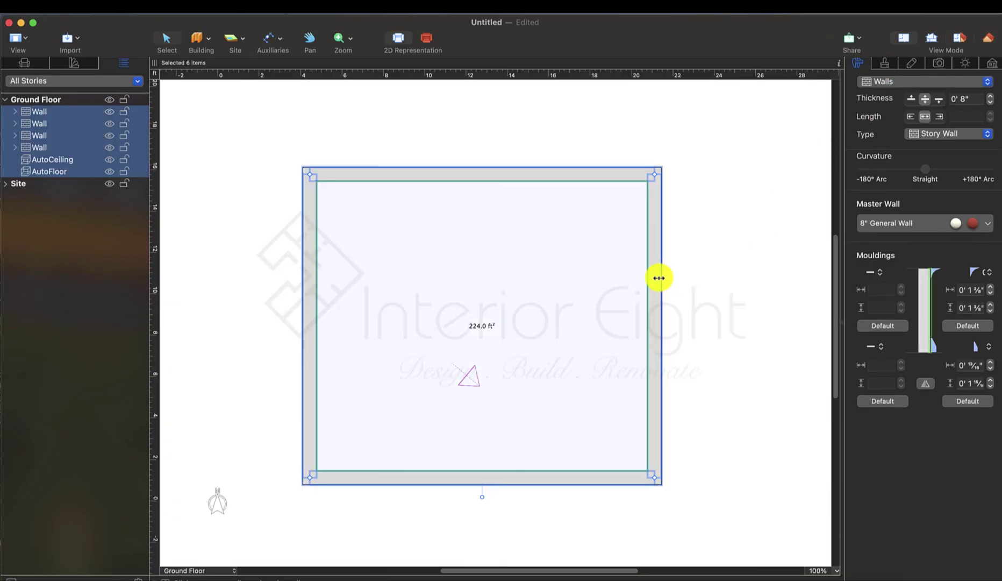
pyautogui.press('Delete')
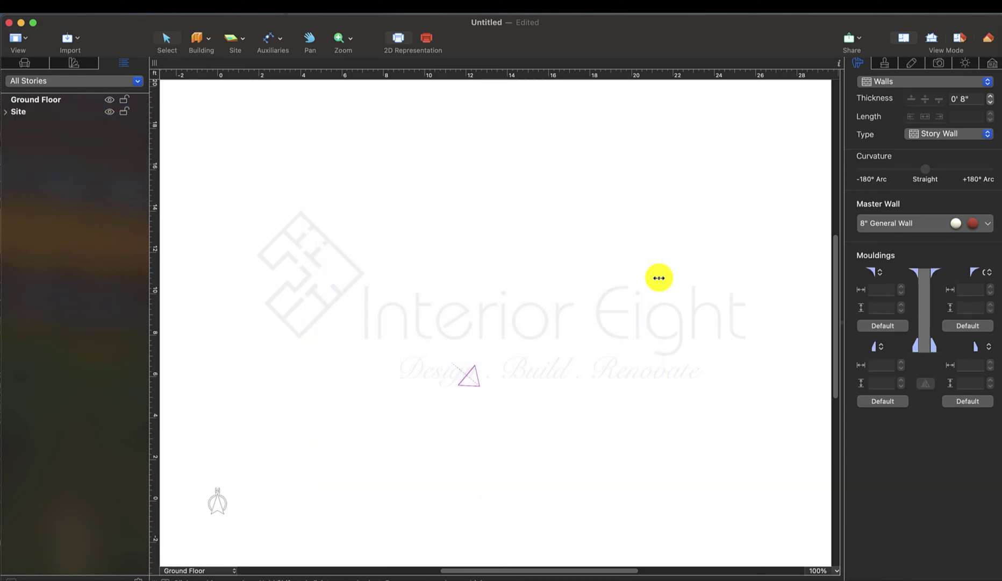
# Draw a closed rectangular room about 15' 9" by 10' 11½" from four straight walls and check its interior in 3D.
pyautogui.click(208, 41)
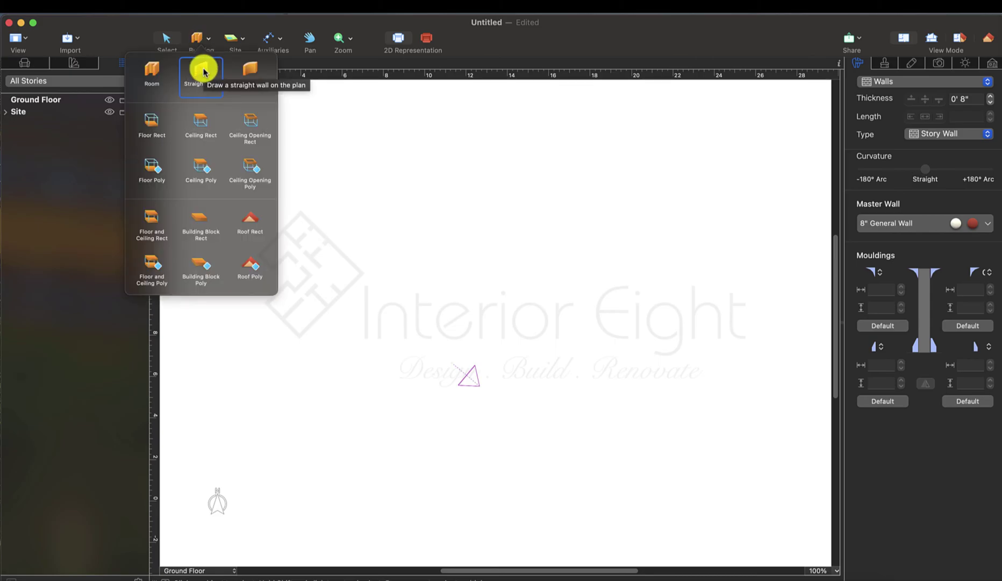
pyautogui.click(204, 72)
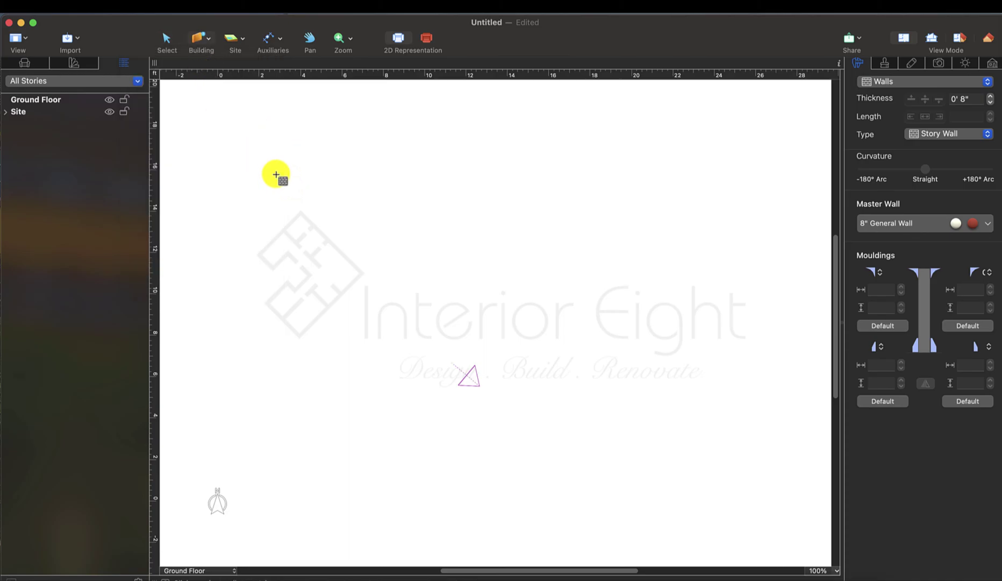
pyautogui.moveTo(276, 175); pyautogui.dragTo(602, 173)
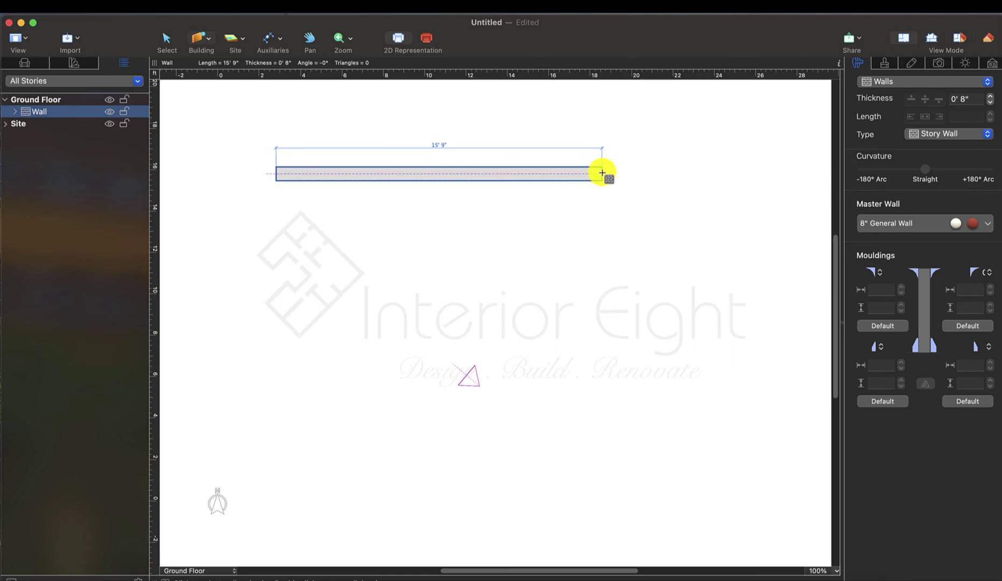
pyautogui.moveTo(602, 173)
pyautogui.mouseDown()
pyautogui.moveTo(605, 408)
pyautogui.moveTo(345, 395)
pyautogui.moveTo(273, 406)
pyautogui.moveTo(276, 174)
pyautogui.mouseUp()
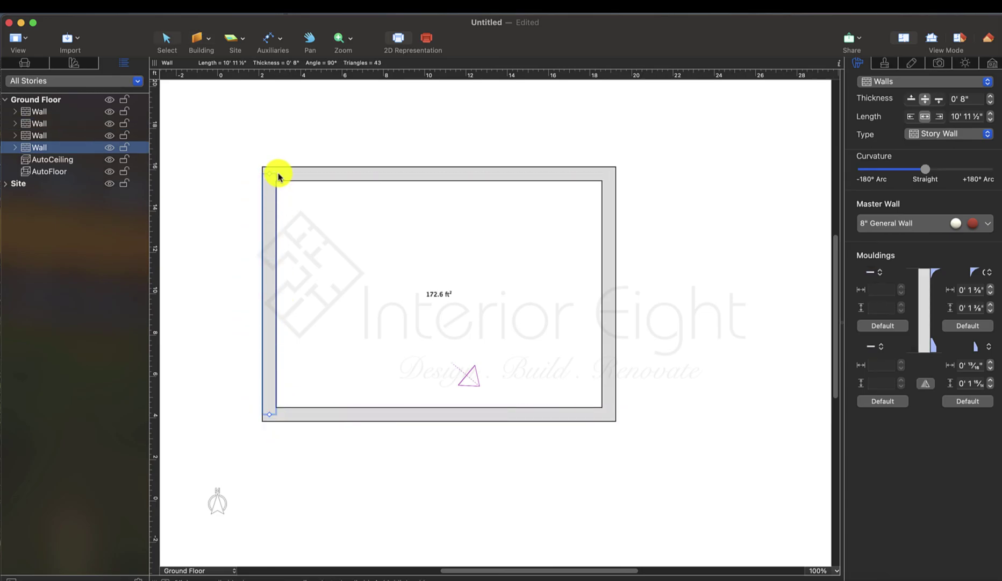
pyautogui.click(314, 115)
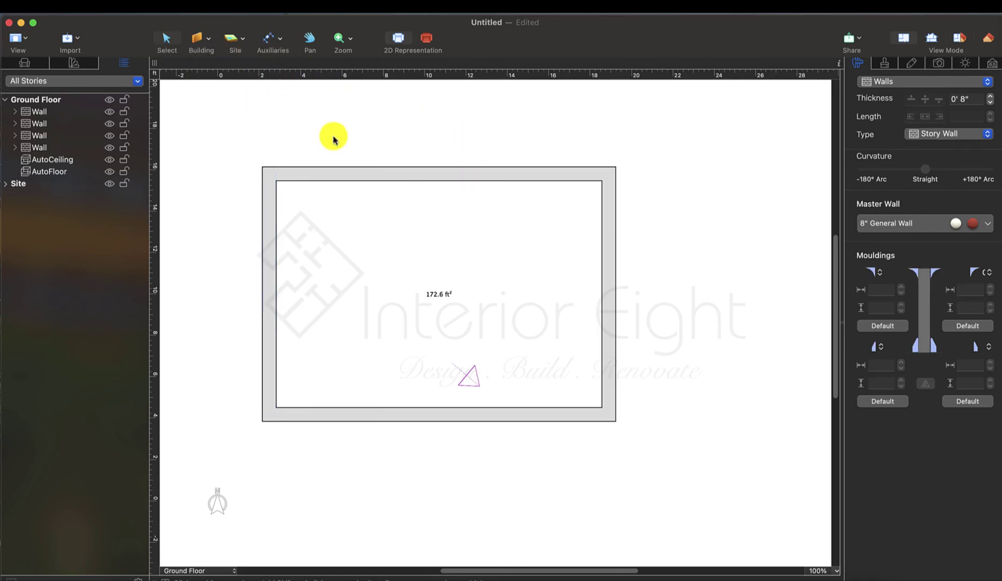
pyautogui.click(991, 39)
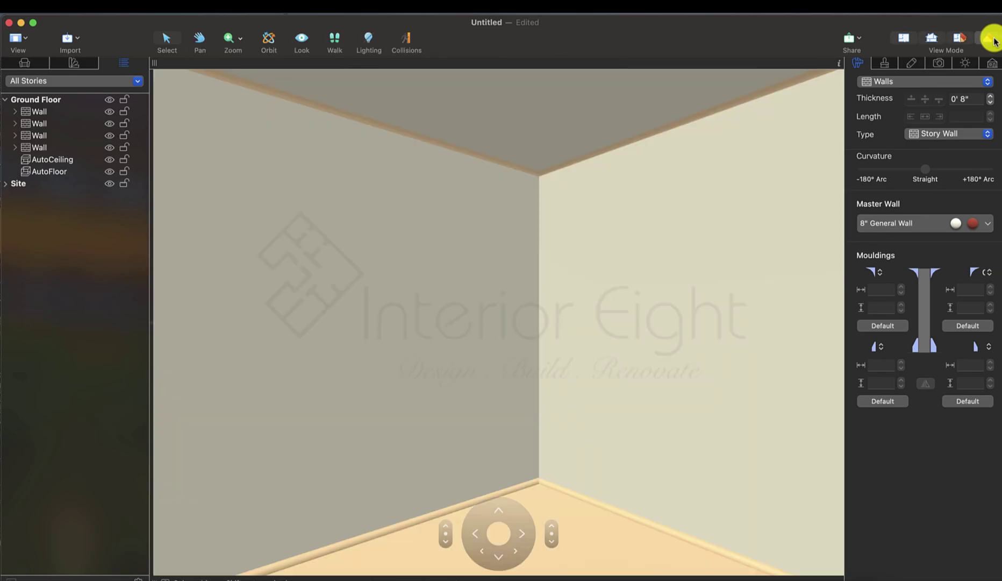
pyautogui.click(522, 535)
pyautogui.moveTo(521, 535); pyautogui.dragTo(522, 535)
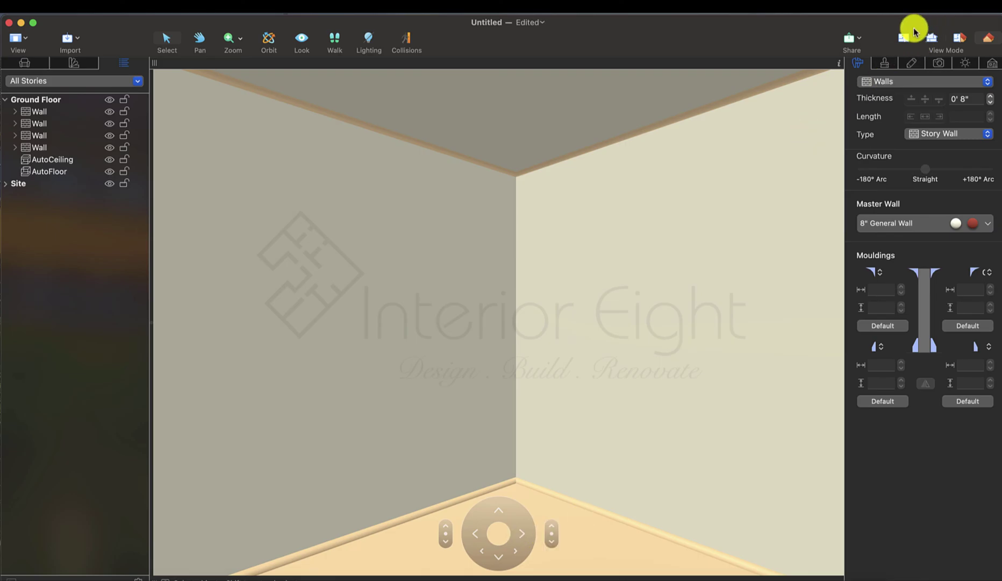
# In the 2D plan, select only the room's right-hand wall and set its length to 20'.
pyautogui.click(911, 36)
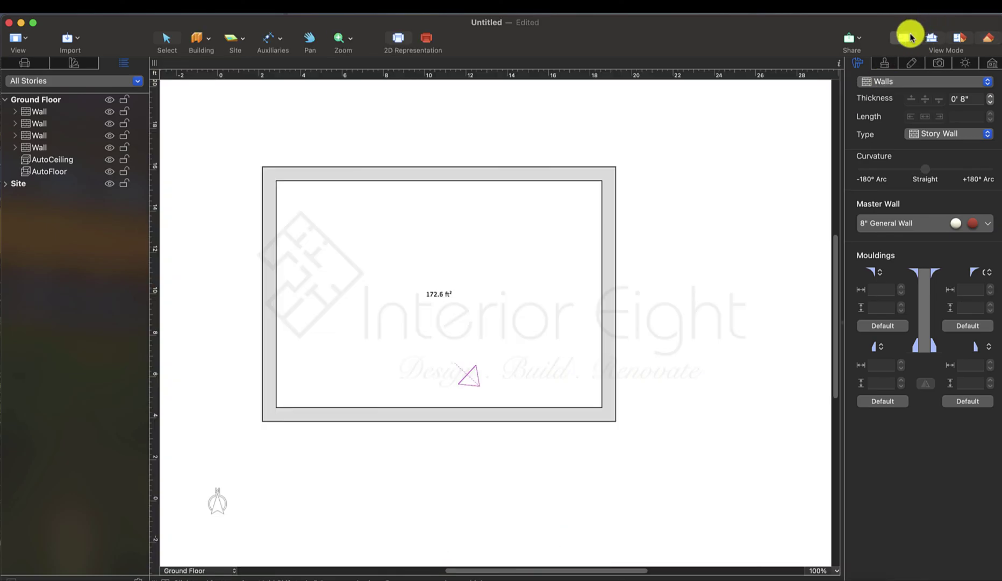
pyautogui.click(607, 258)
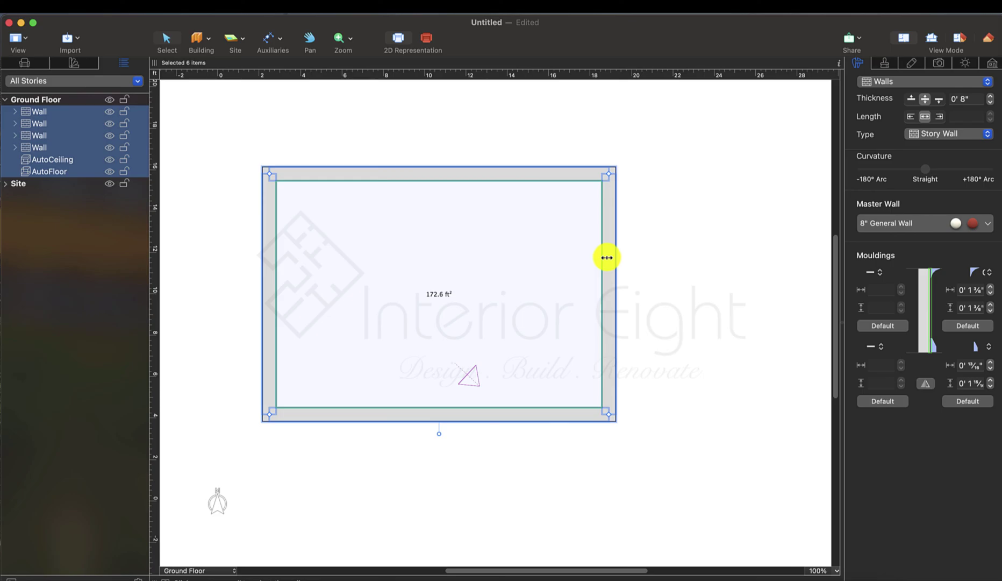
pyautogui.click(606, 257)
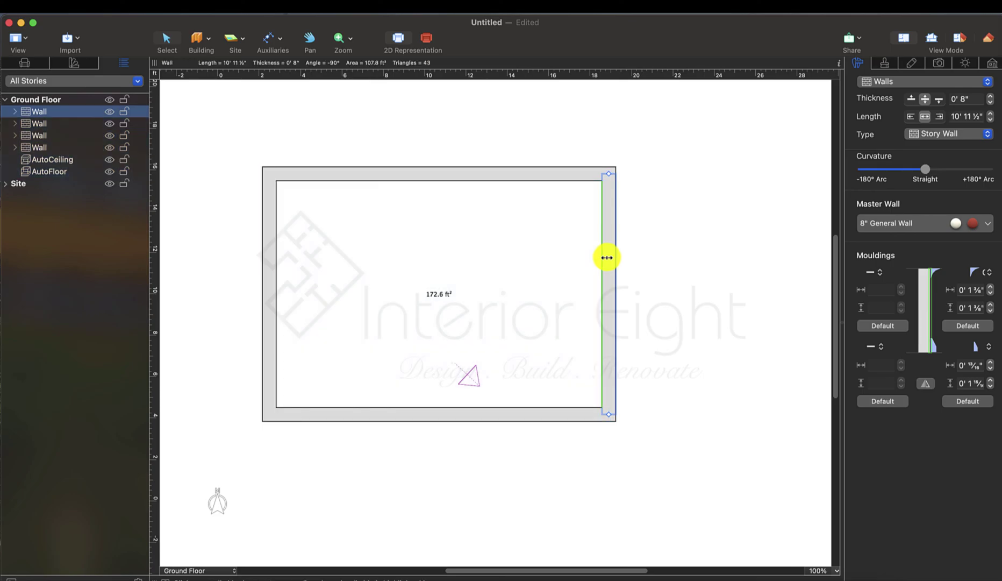
pyautogui.click(968, 117)
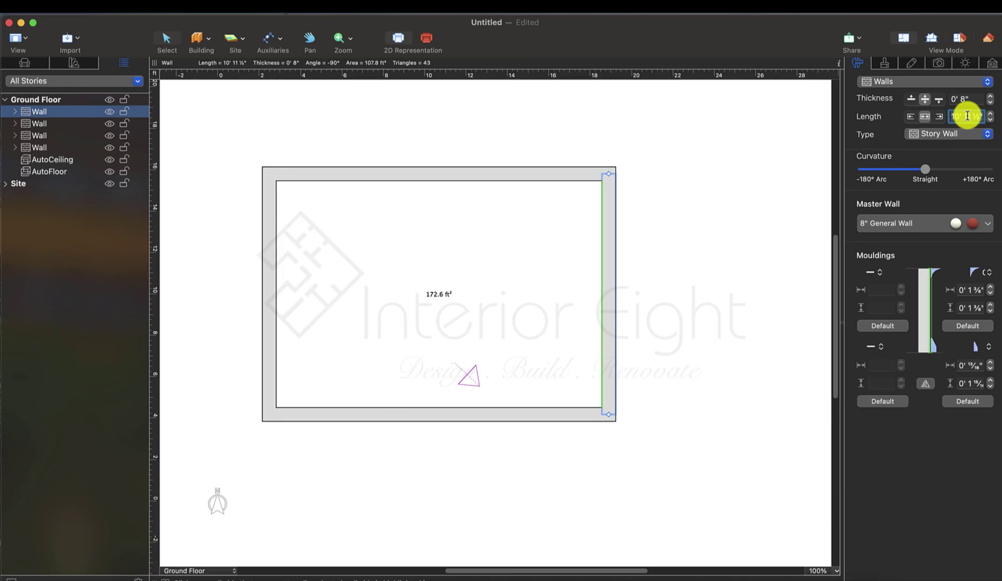
pyautogui.write('20')
pyautogui.press('Return')
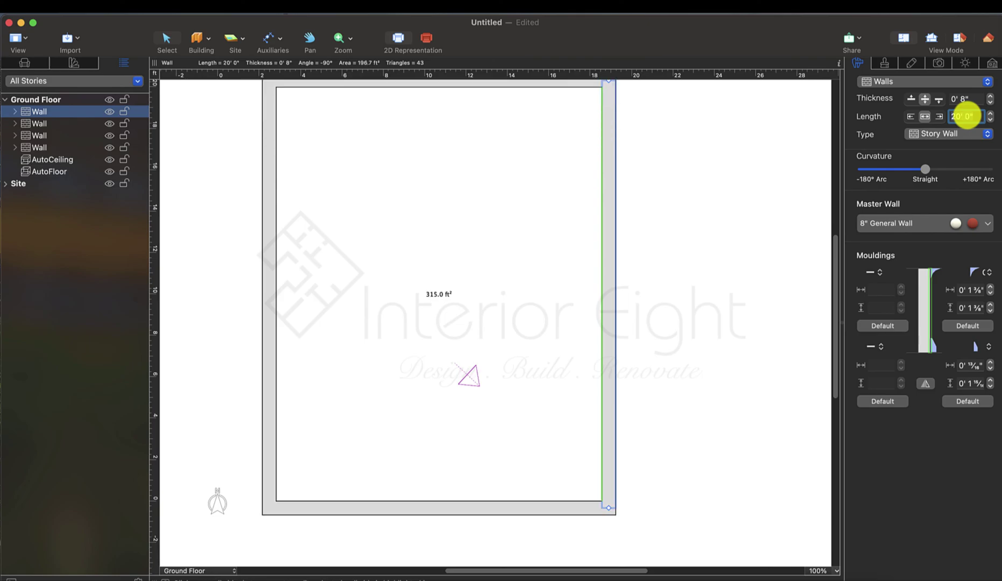
# Set the length of the room's lower horizontal wall to 16'.
pyautogui.click(433, 504)
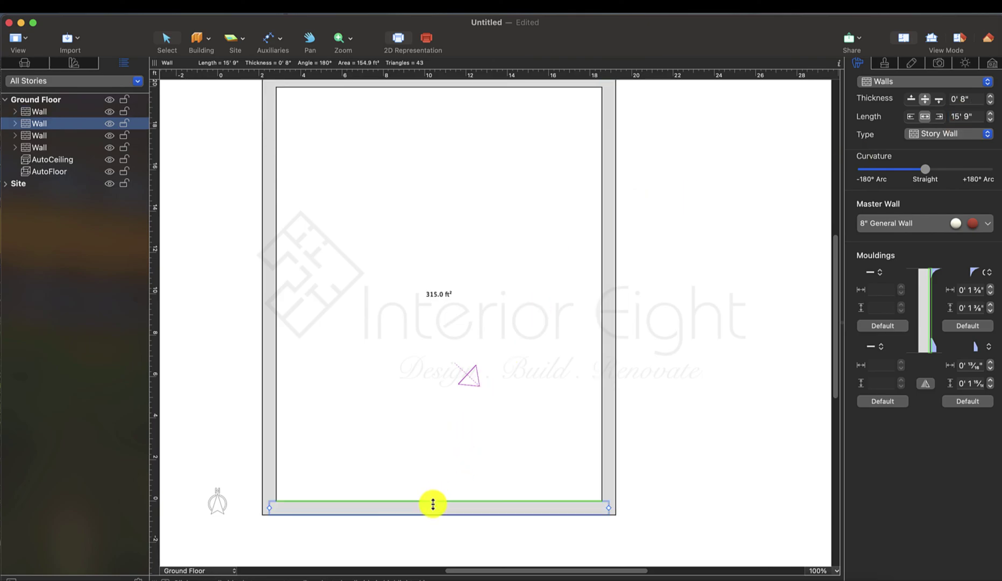
pyautogui.click(960, 116)
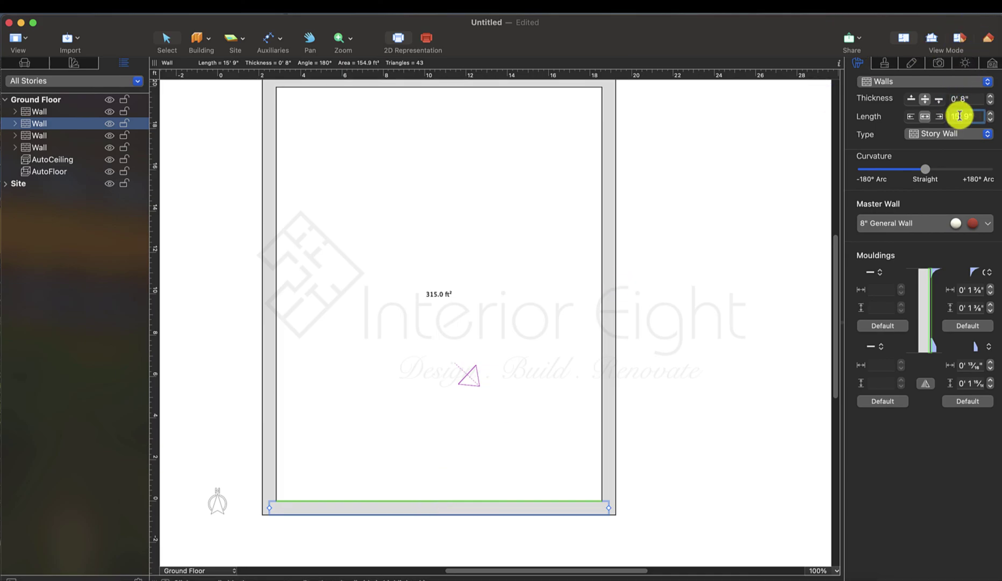
pyautogui.write('16')
pyautogui.press('Return')
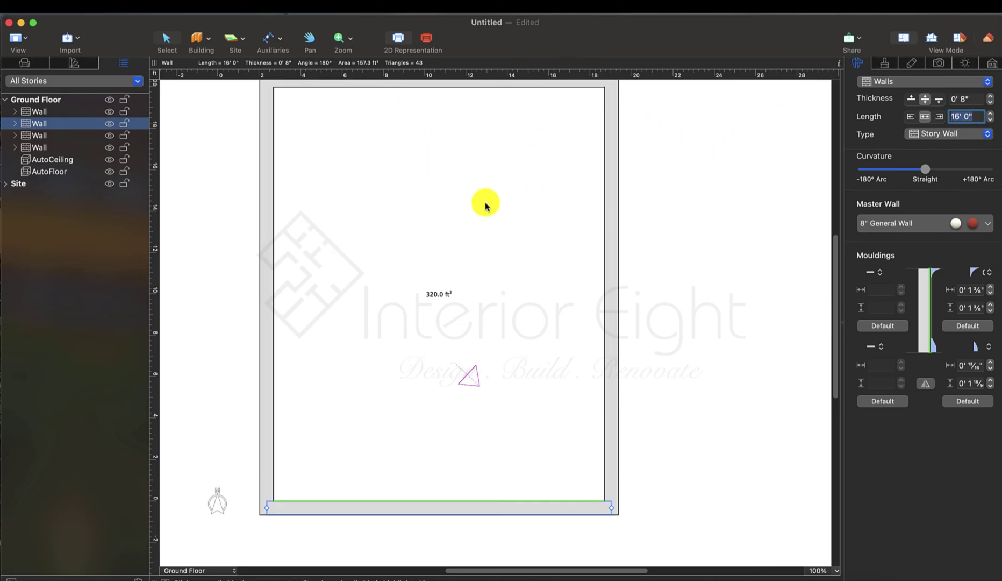
# Pan and zoom the 2D plan to bring the entire room into view.
pyautogui.click(310, 38)
pyautogui.moveTo(368, 172); pyautogui.dragTo(470, 209)
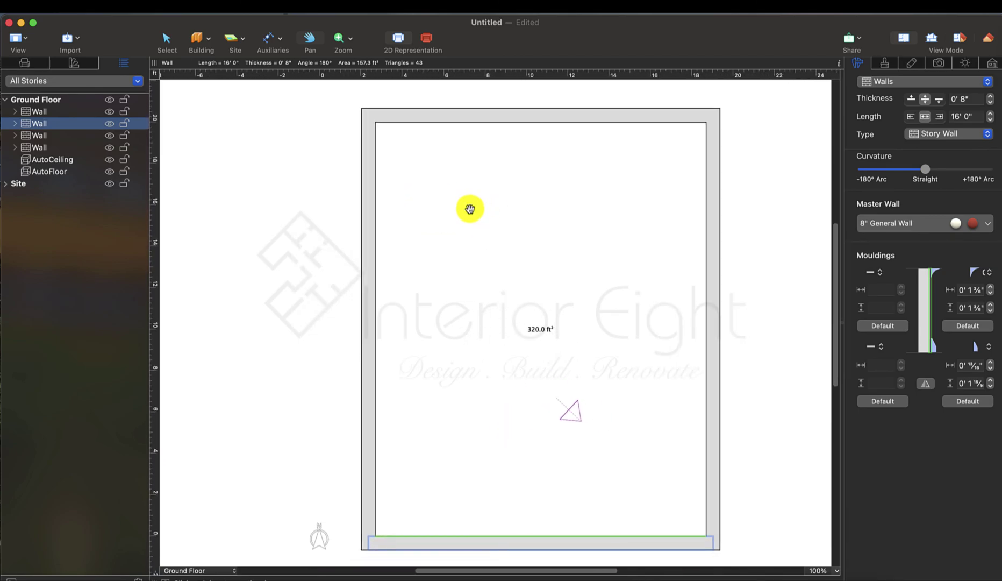
pyautogui.scroll(-1, 470, 209)
pyautogui.scroll(-3, 470, 209)
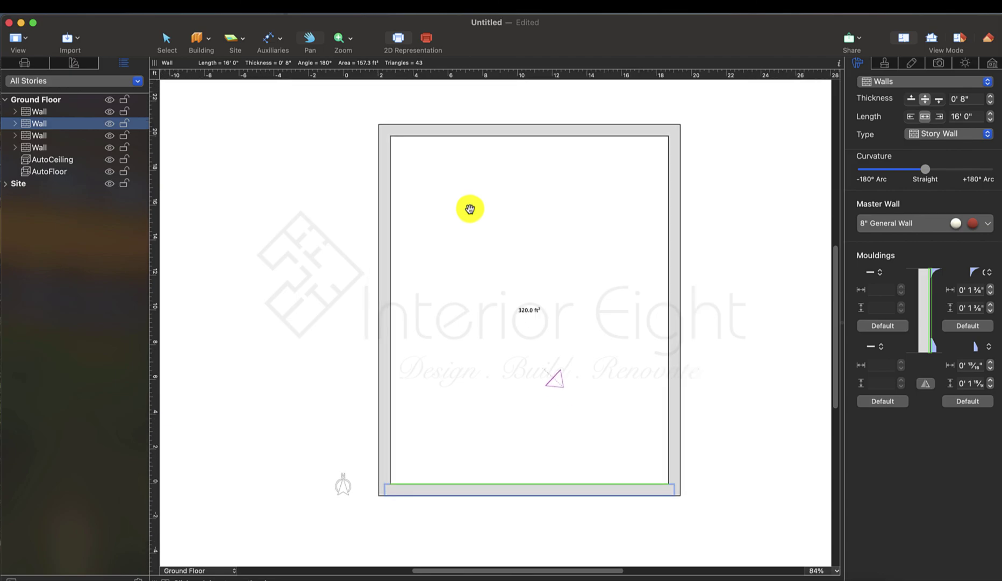
pyautogui.scroll(2, 470, 209)
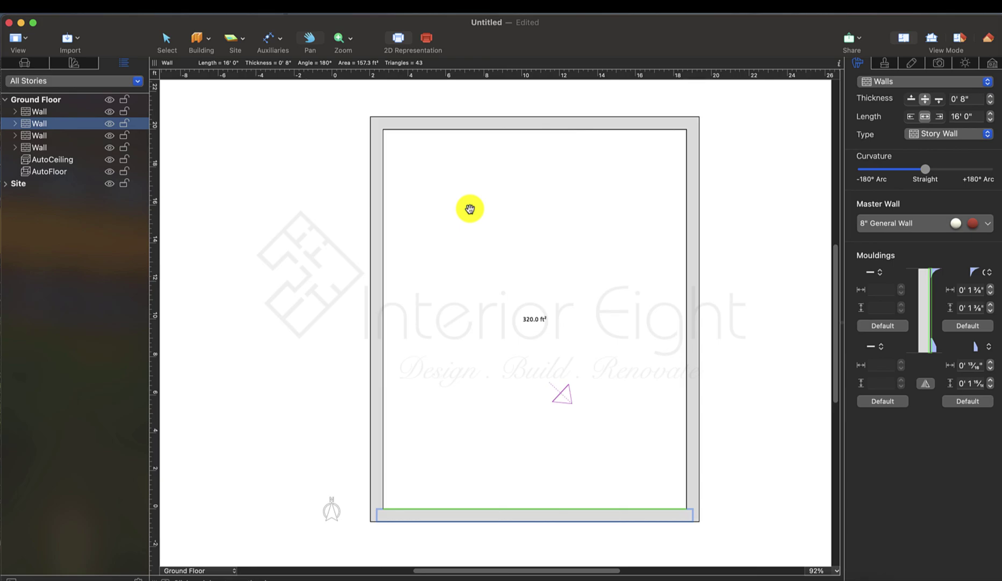
pyautogui.scroll(3, 470, 209)
pyautogui.scroll(-3, 470, 209)
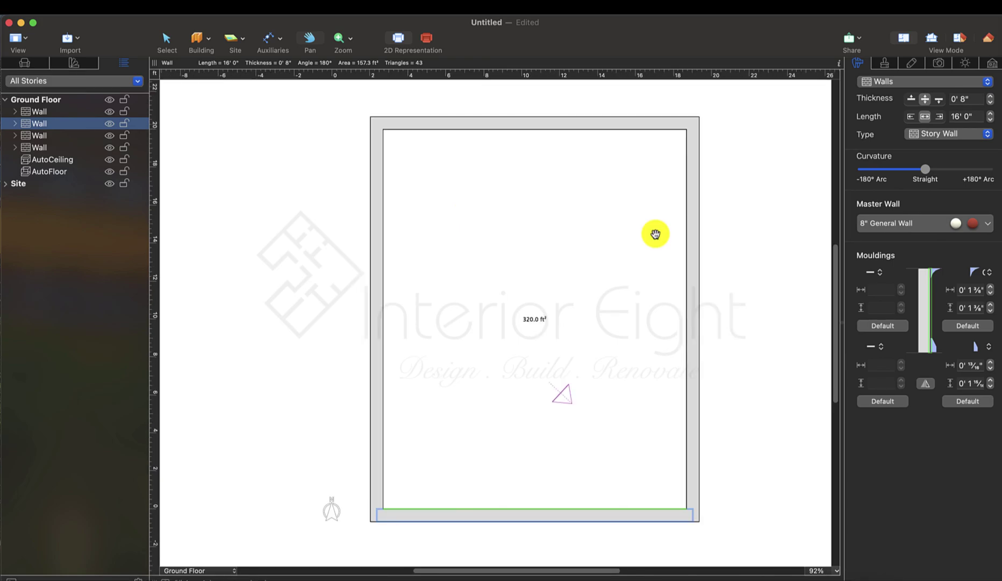